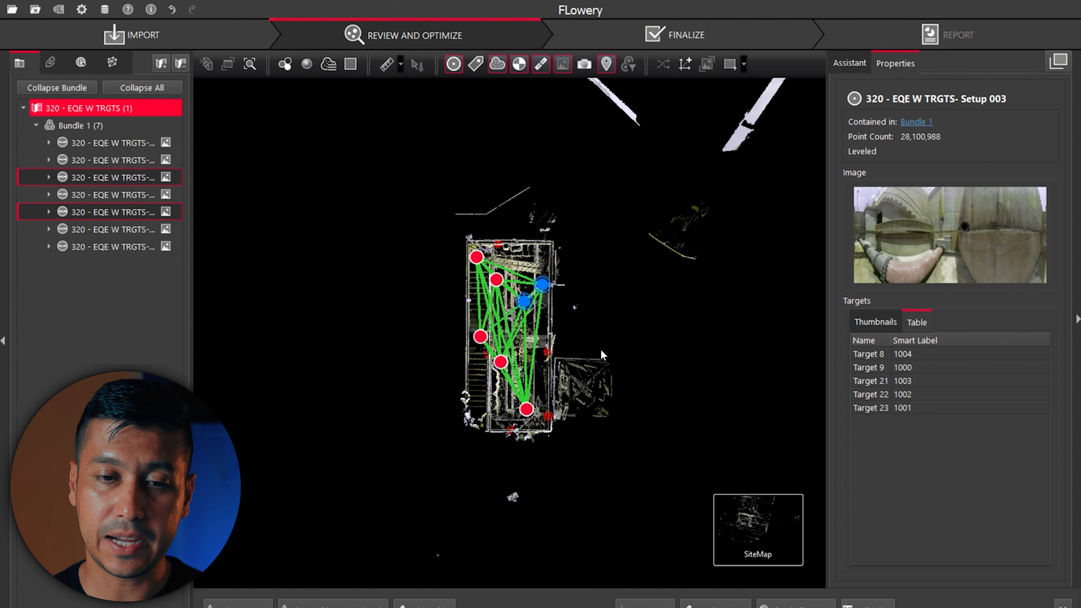
- Return to the import stage and confirm the general settings with Foot as length unit and US Survey as foot type
click(173, 34)
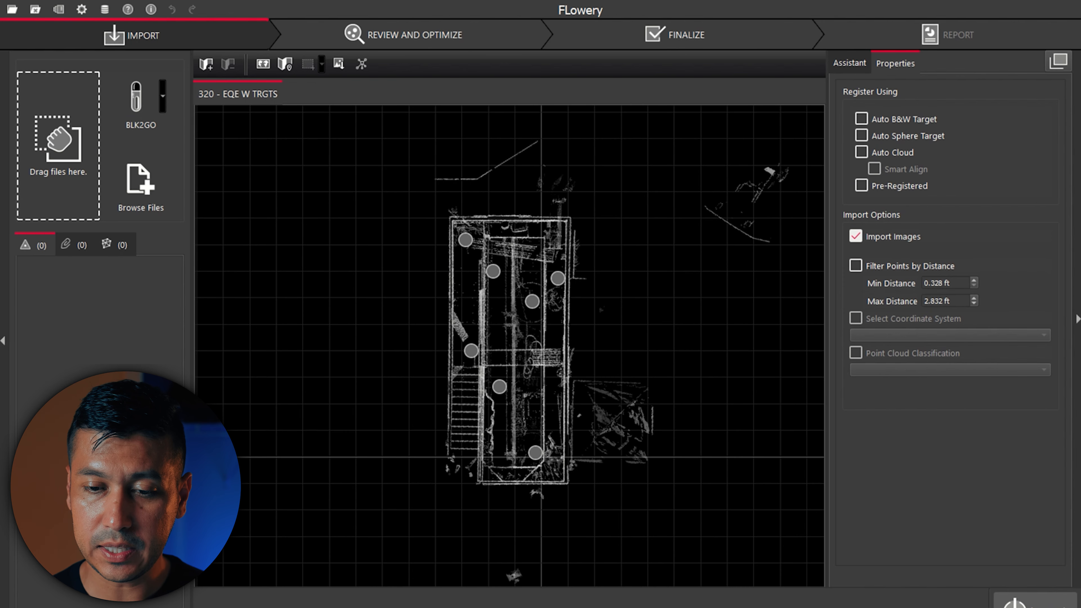
click(82, 9)
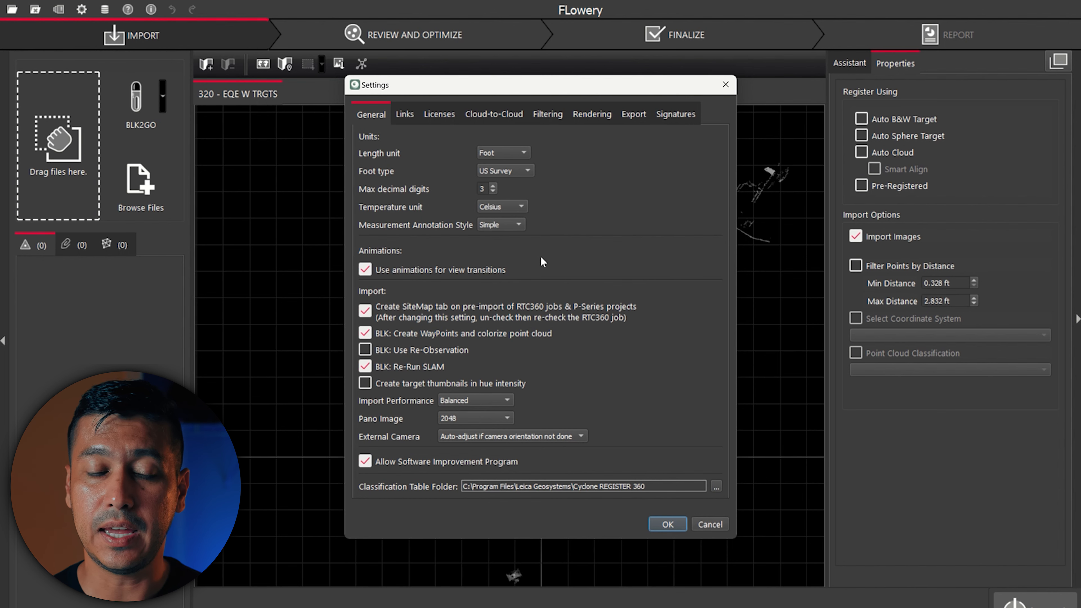
click(516, 172)
click(591, 171)
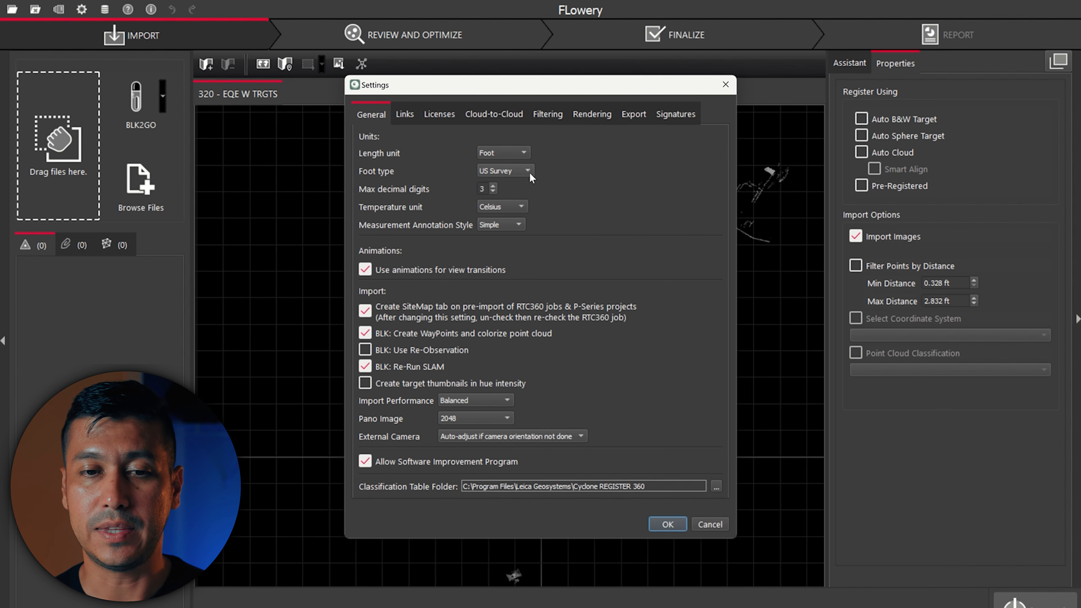
click(673, 525)
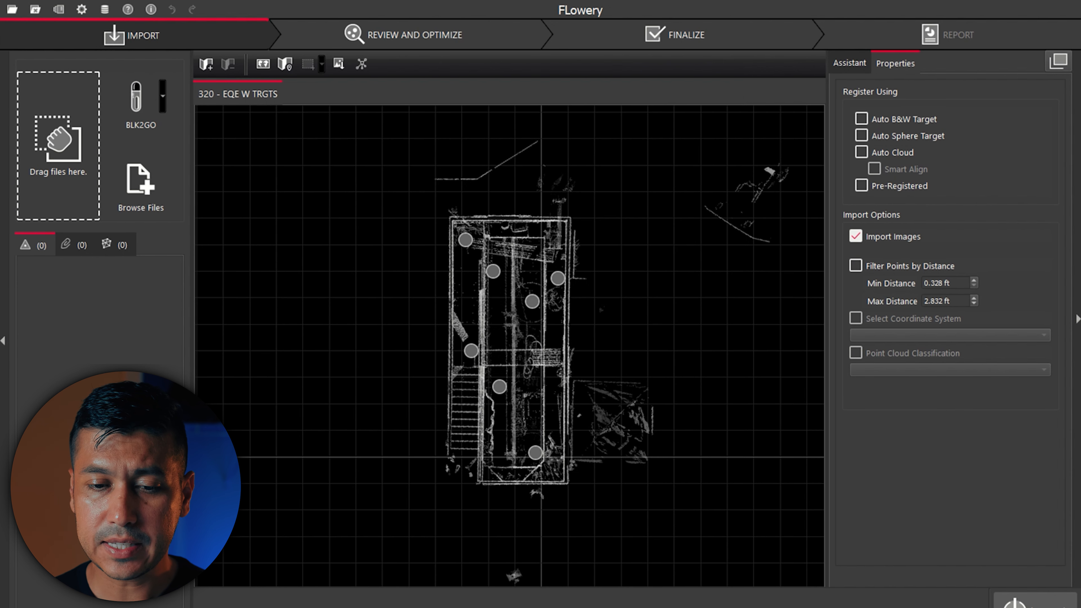
- Switch to the scanner targets spreadsheet and its text file copy to review the point numbers, coordinates and column layout
mouse_move(810, 607)
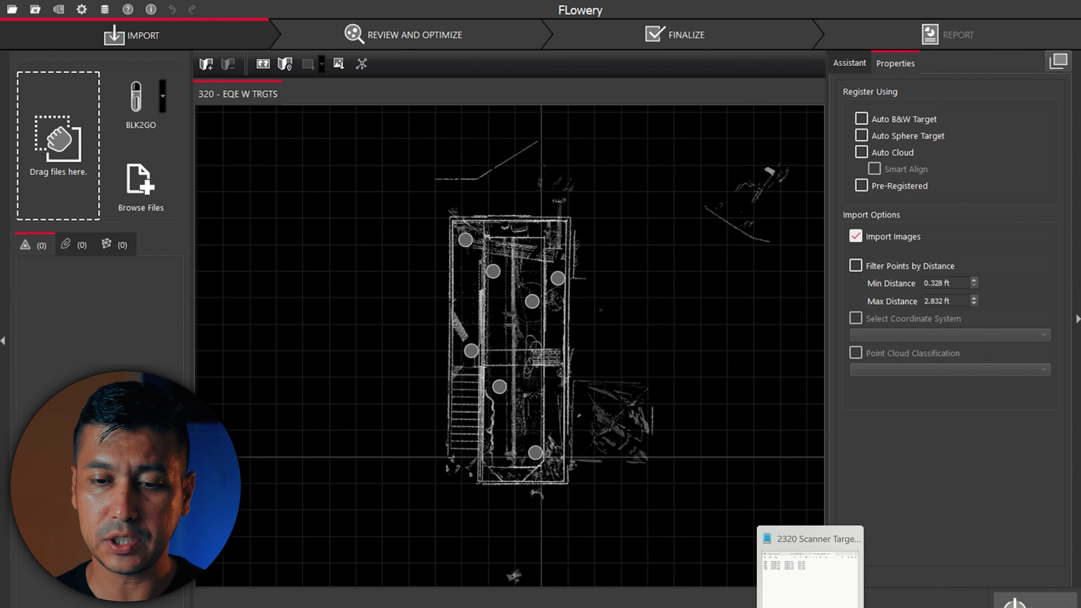
click(810, 575)
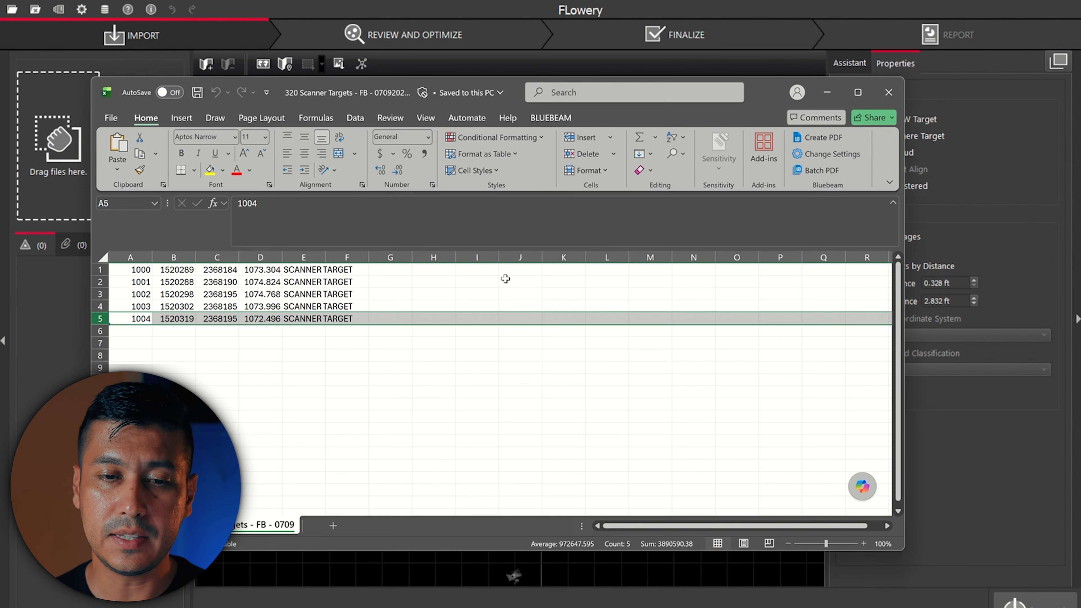
click(382, 354)
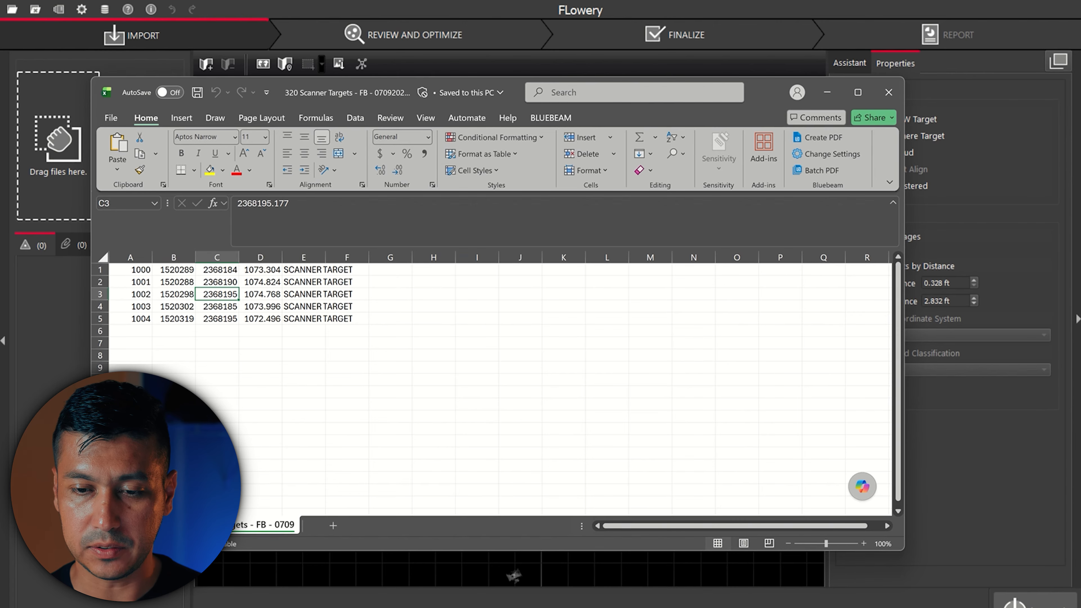
click(811, 606)
drag(422, 190, 89, 118)
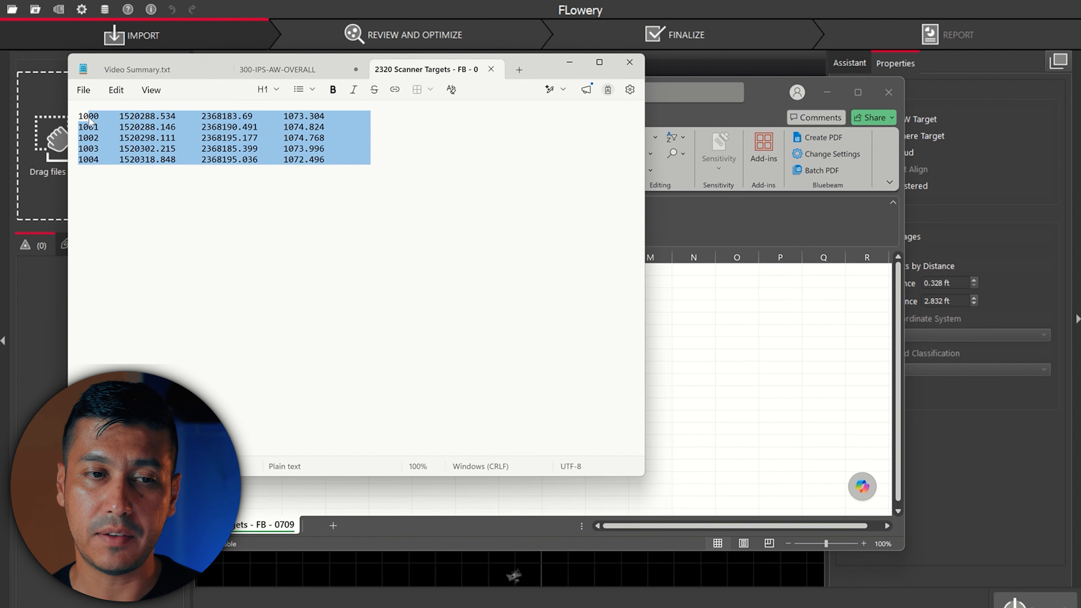
click(90, 121)
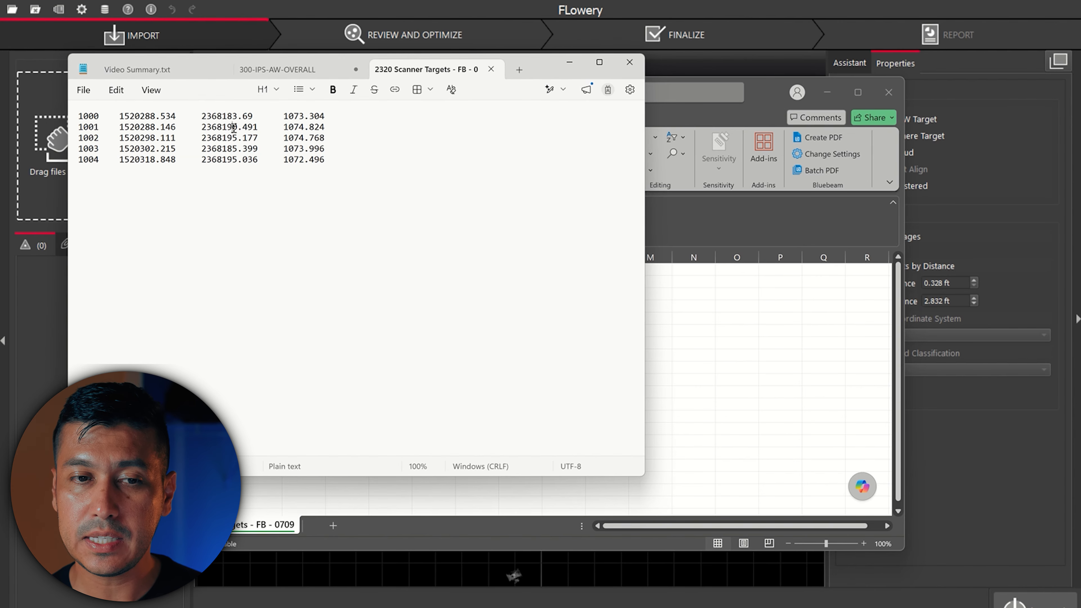
drag(352, 198, 53, 122)
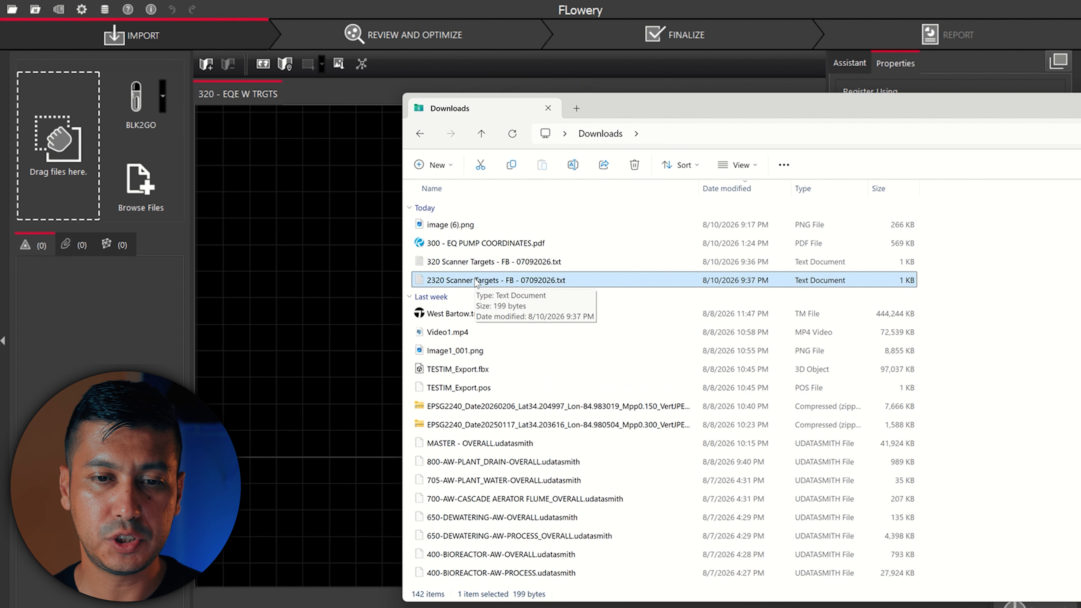
- Import the file 2320 Scanner Targets - FB - 07092026.txt as control, using the Control points default purpose
drag(476, 282, 136, 197)
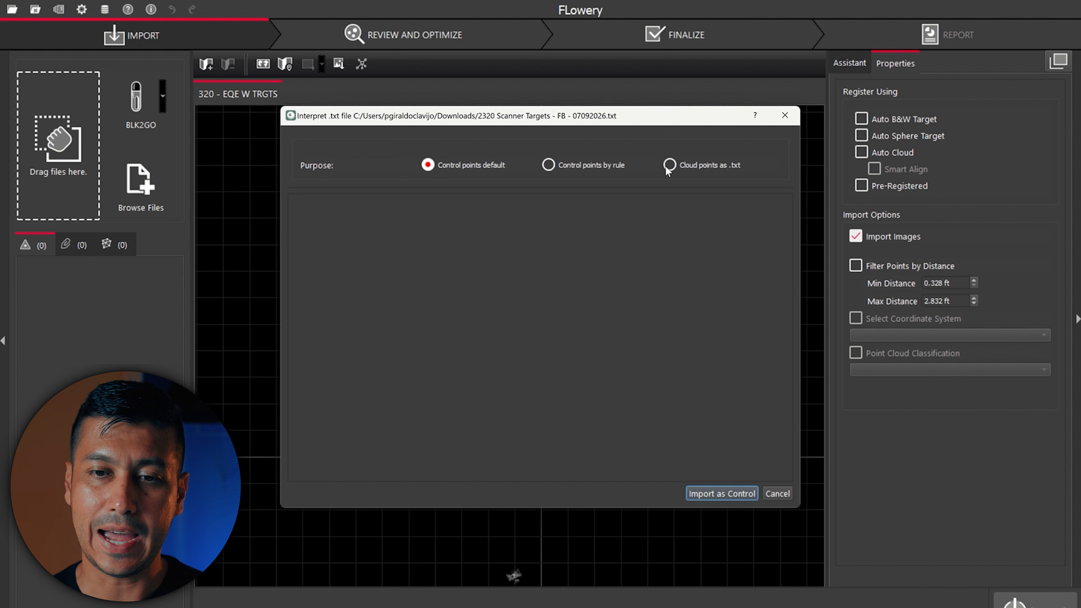
click(558, 167)
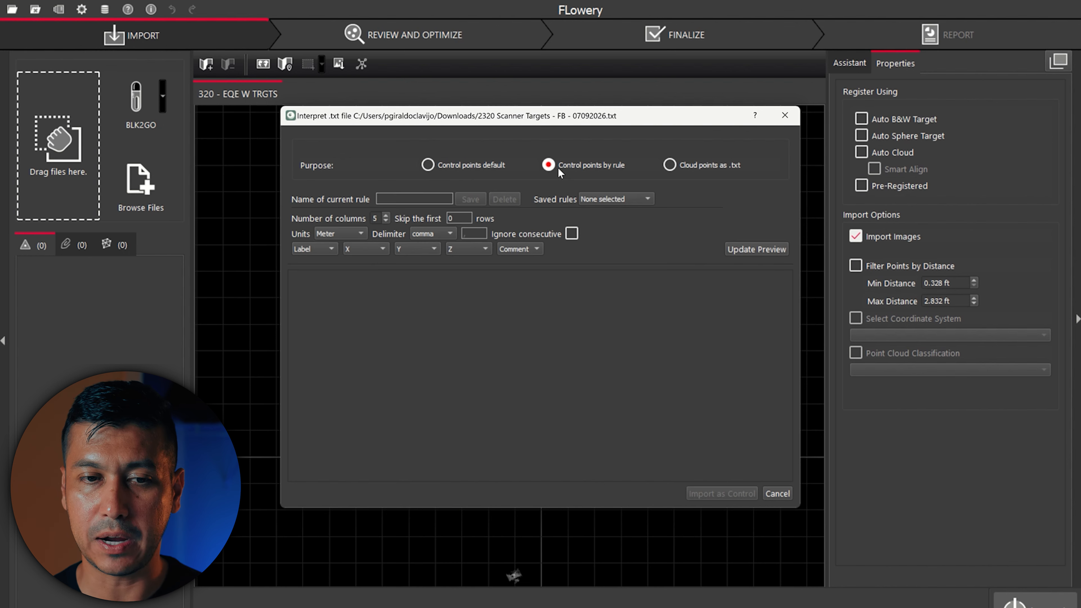
click(432, 171)
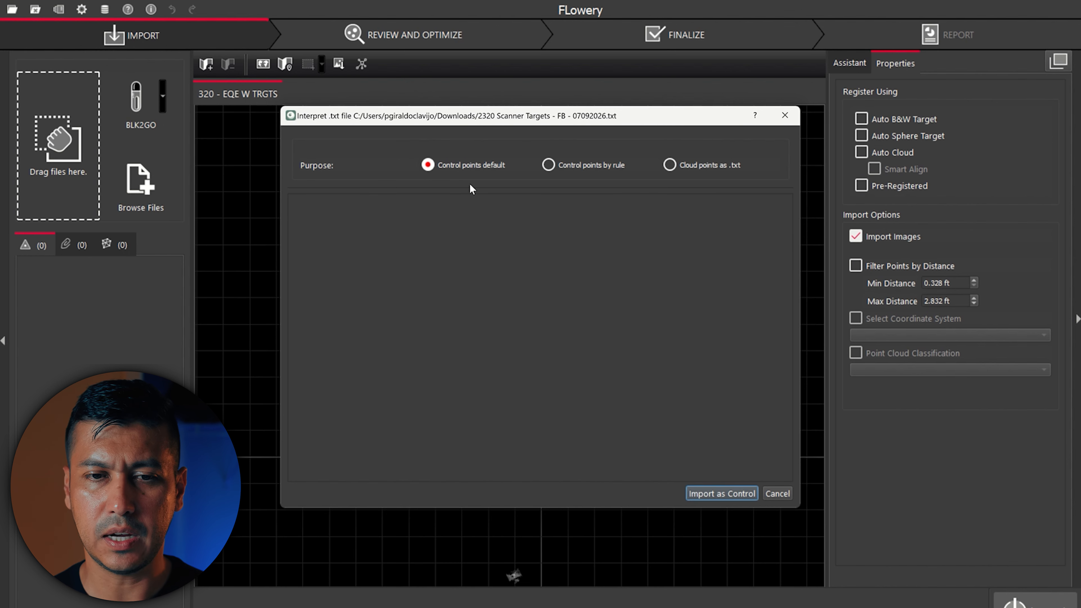
click(734, 496)
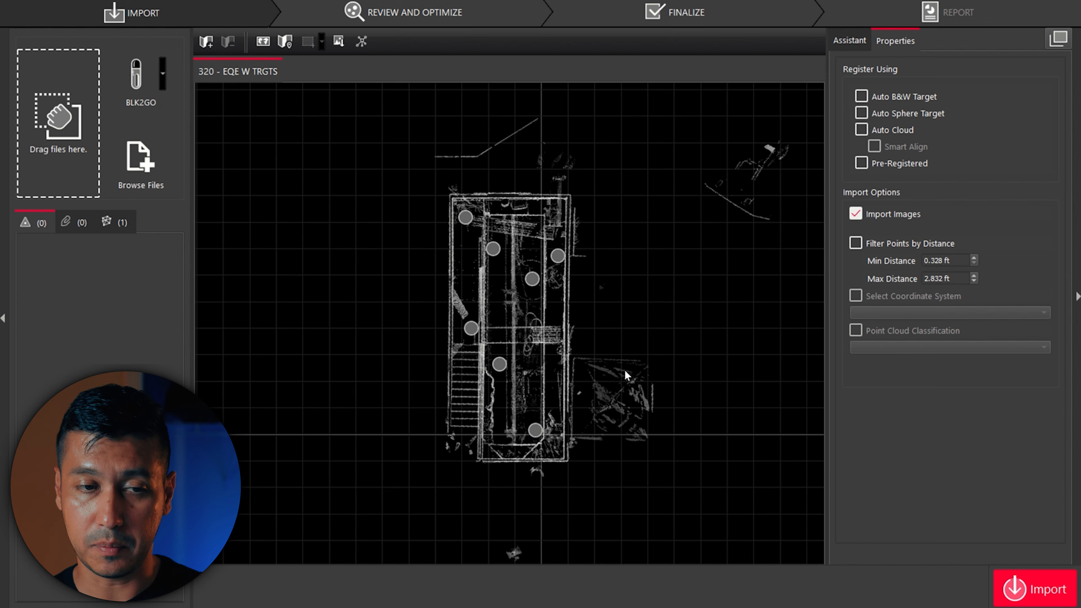
- Go to the review and optimize stage and examine where the targets lie around the structure in the site map
click(397, 22)
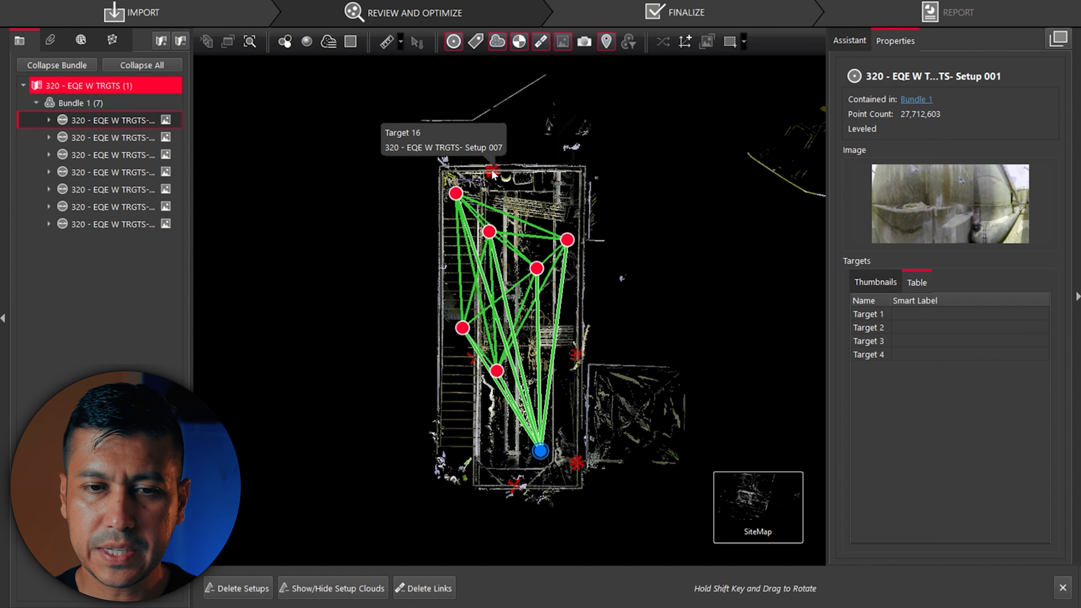
scroll(495, 170, up, 5)
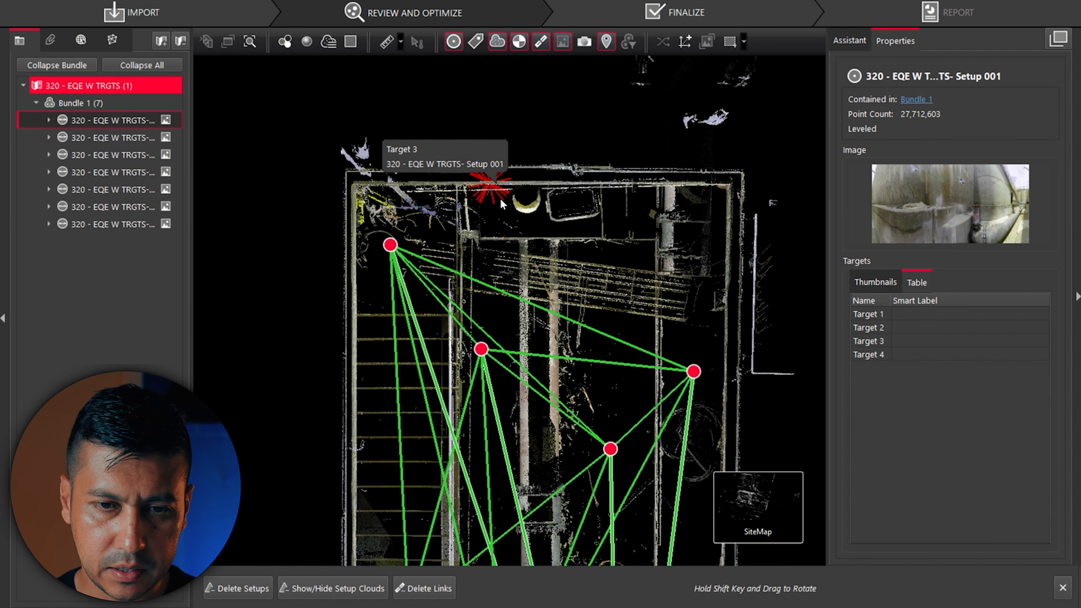
scroll(501, 198, down, 4)
scroll(633, 454, up, 2)
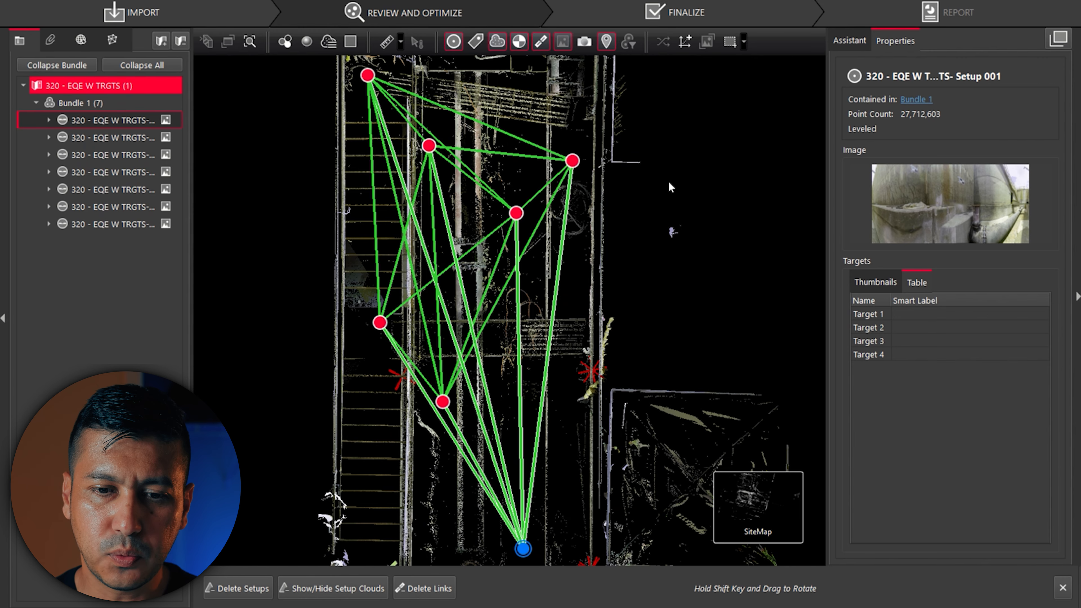
scroll(669, 181, down, 1)
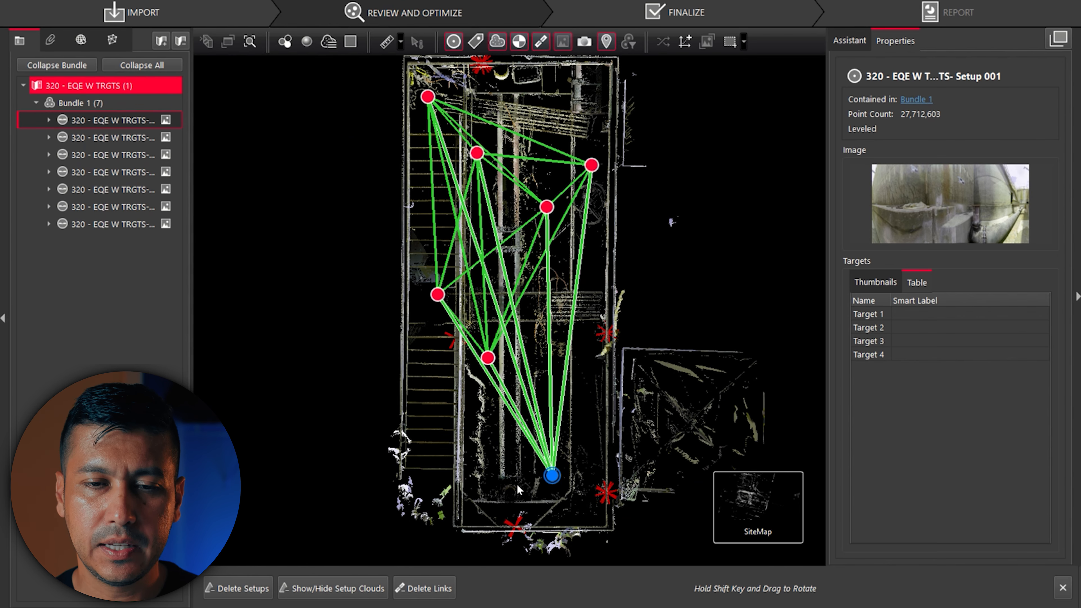
scroll(520, 524, down, 1)
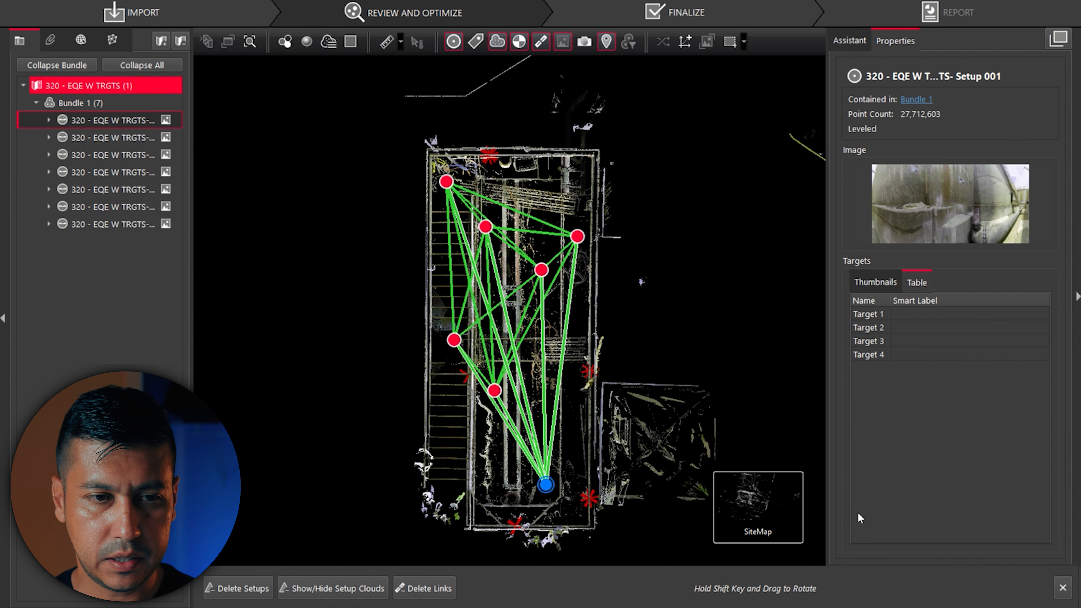
mouse_move(725, 528)
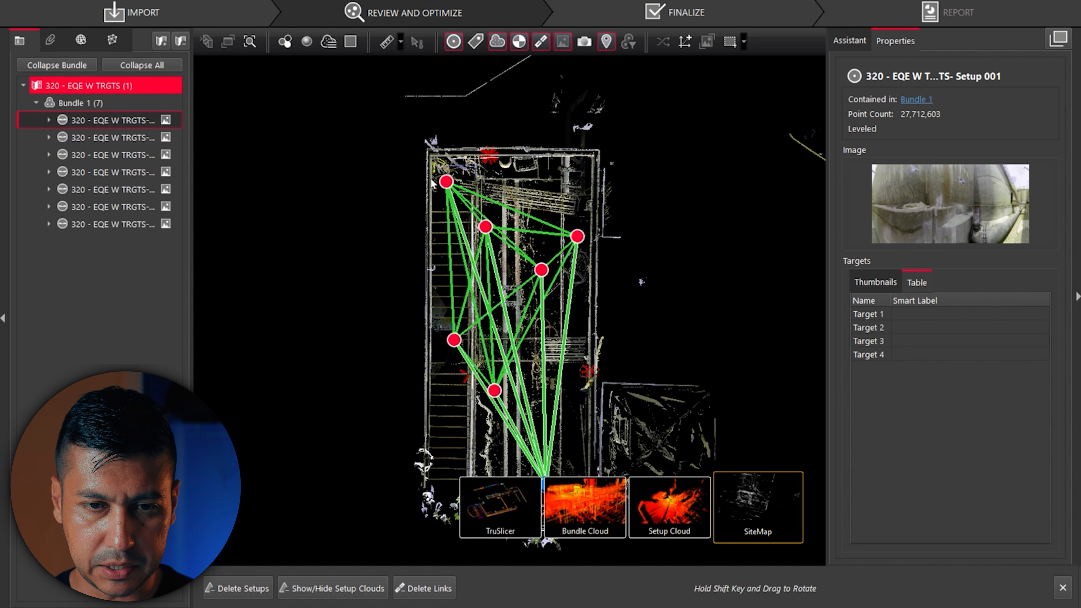
- Select Setup 006 near the structure's upper-left corner in the site map and open its setup cloud
click(446, 181)
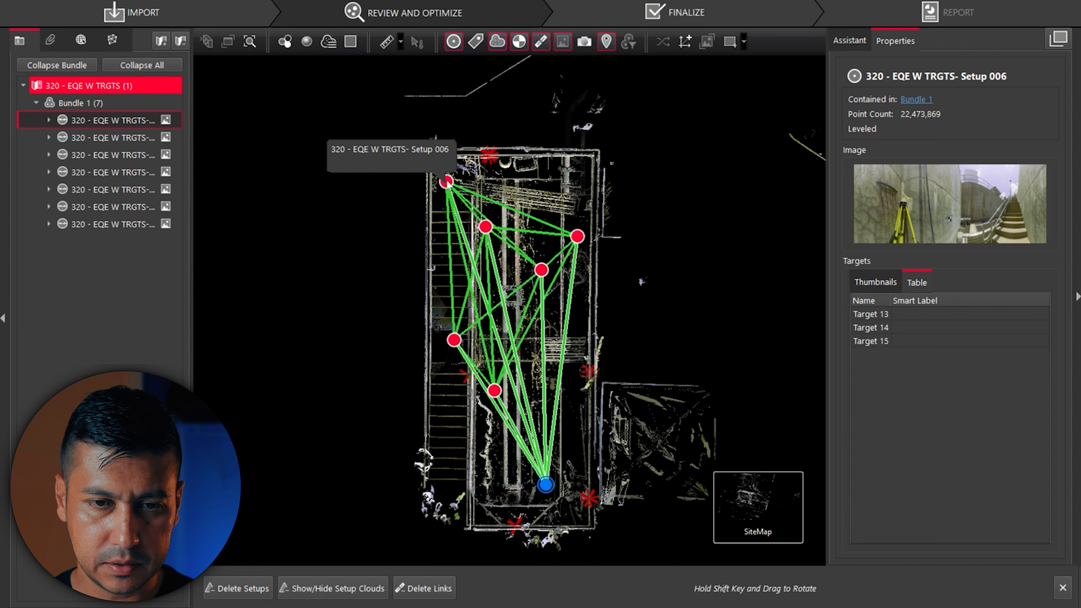
scroll(447, 182, up, 5)
mouse_move(784, 513)
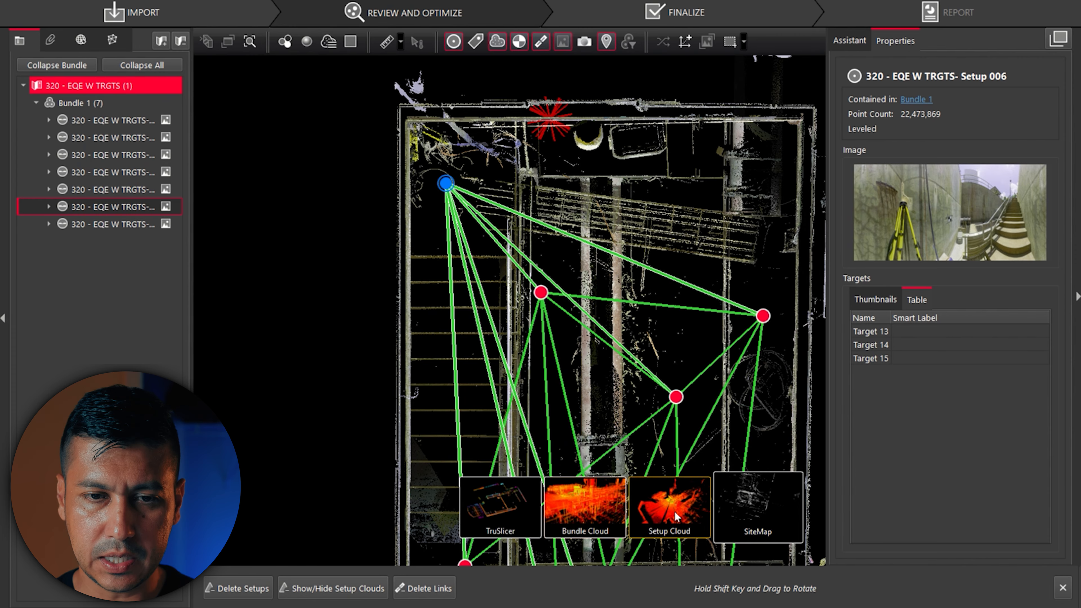
click(675, 512)
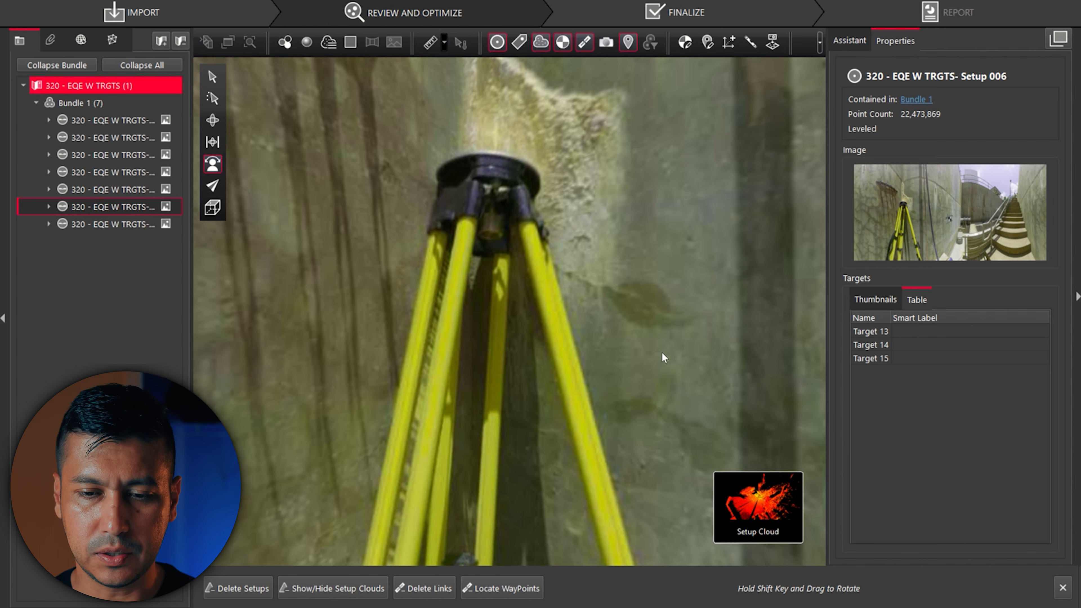
- Look around Setup 006 to locate the black-and-white target taped to the concrete wall near the flanged pipe
scroll(707, 321, down, 3)
drag(707, 320, 535, 356)
drag(403, 356, 1078, 298)
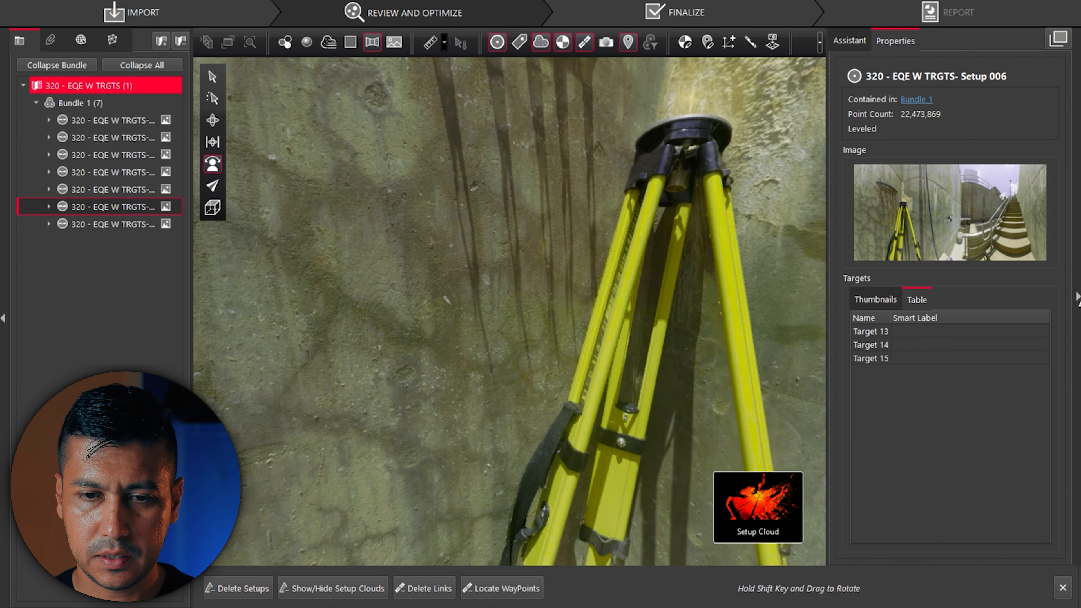
drag(596, 313, 220, 337)
drag(702, 322, 128, 336)
drag(557, 336, 1065, 319)
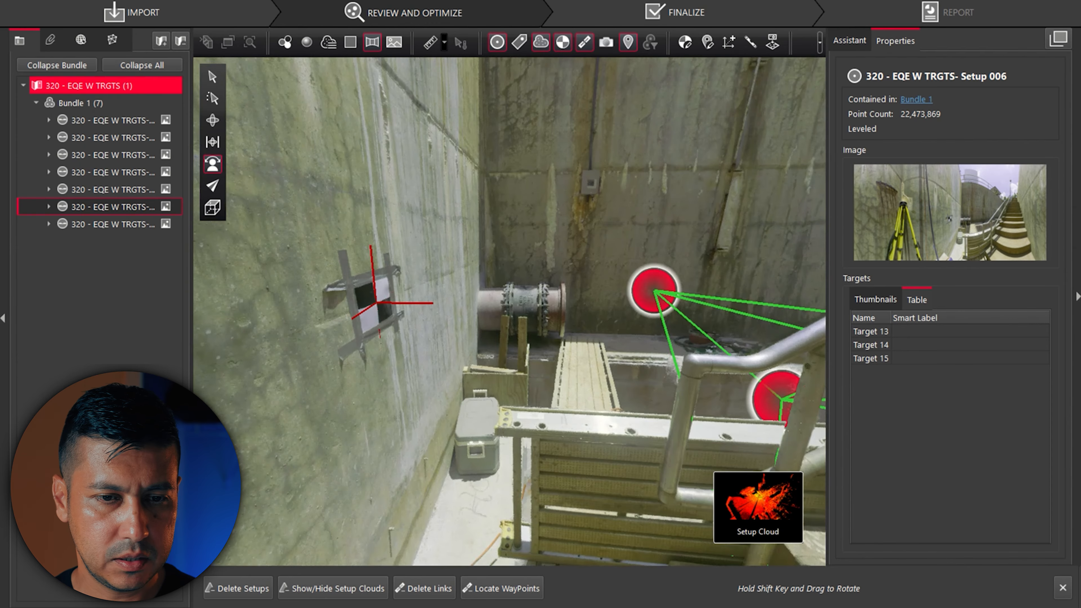
scroll(459, 279, up, 4)
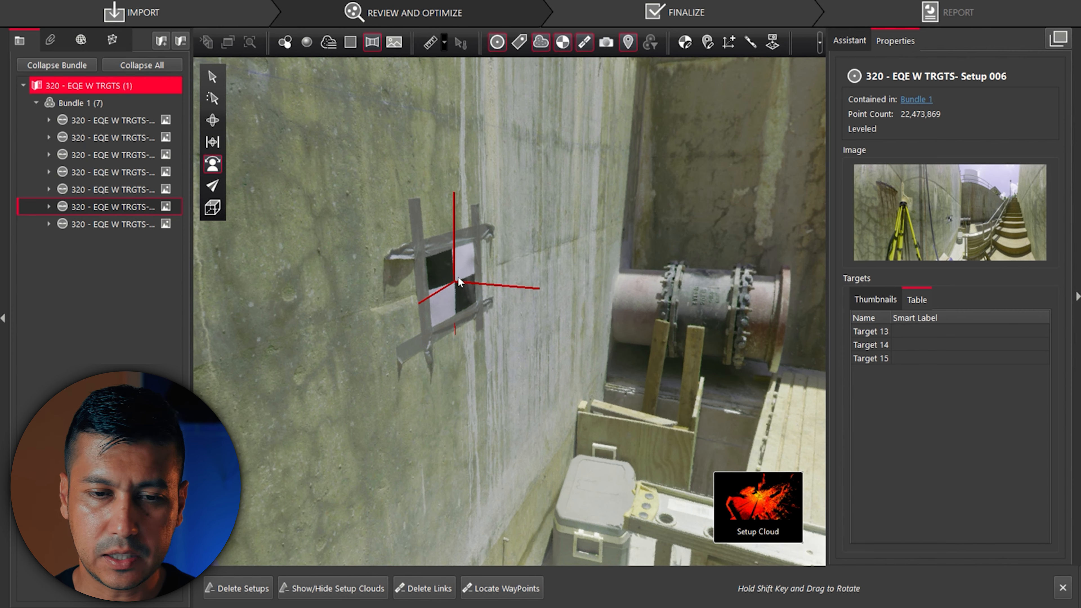
mouse_move(452, 281)
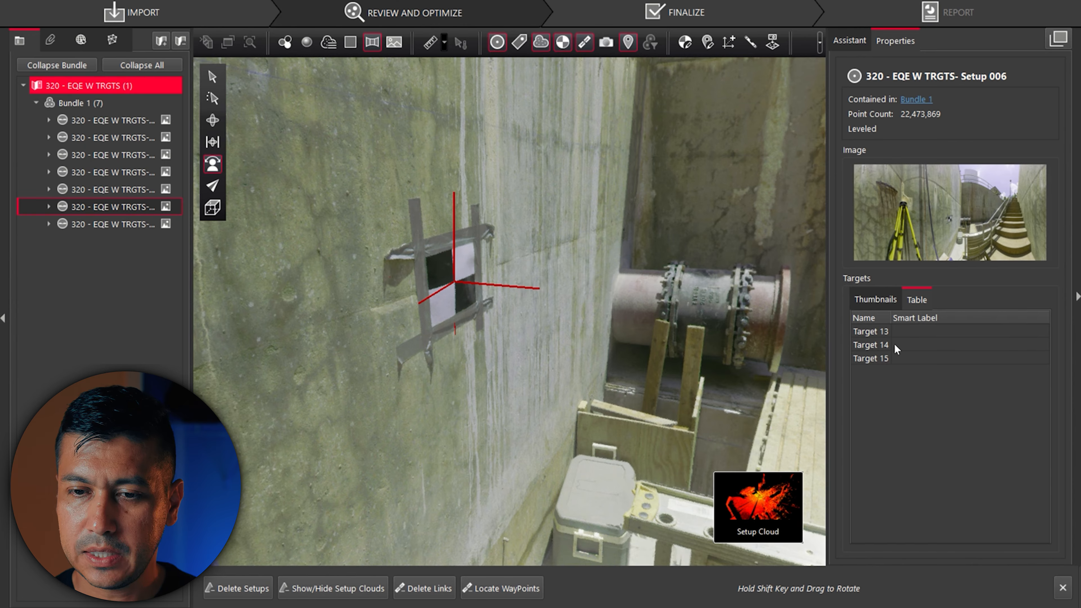
- Look up the wall target's point number by comparing the scanner target drawing with the coordinate spreadsheet
click(917, 344)
key(alt+Tab)
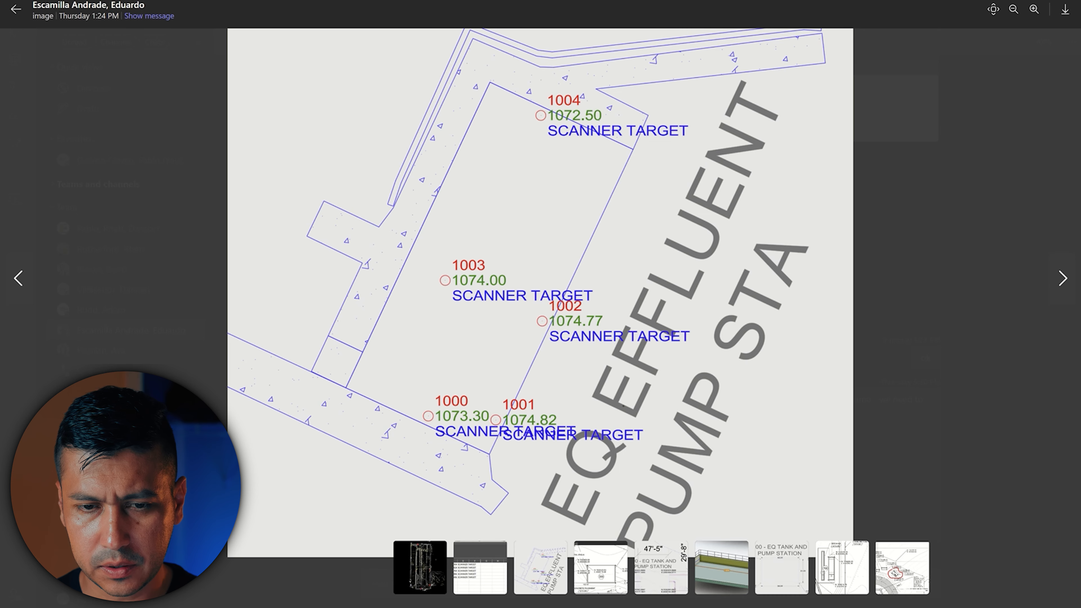
mouse_move(782, 604)
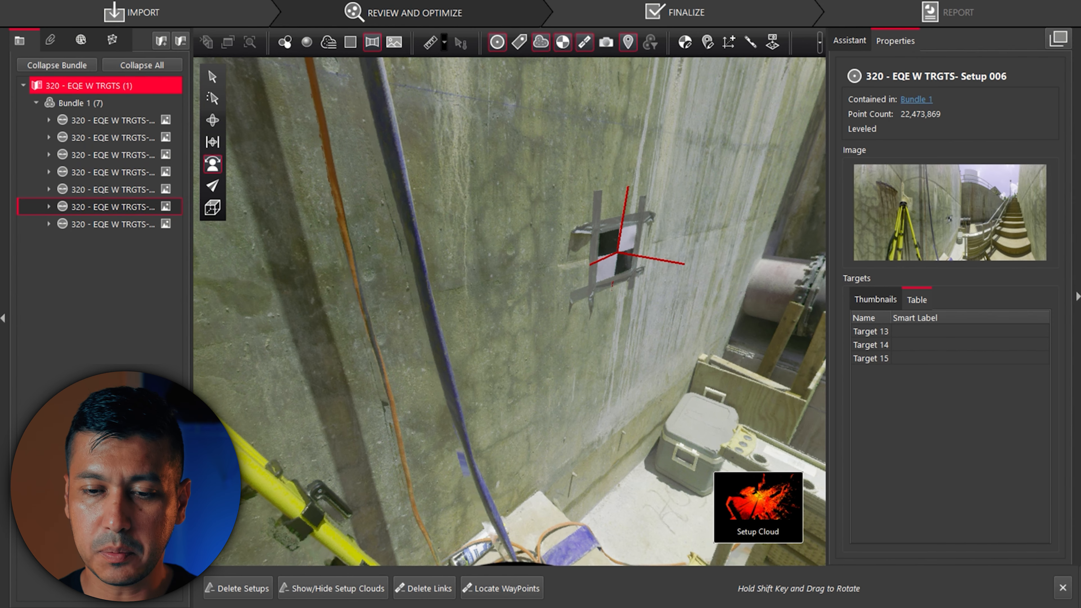
click(767, 567)
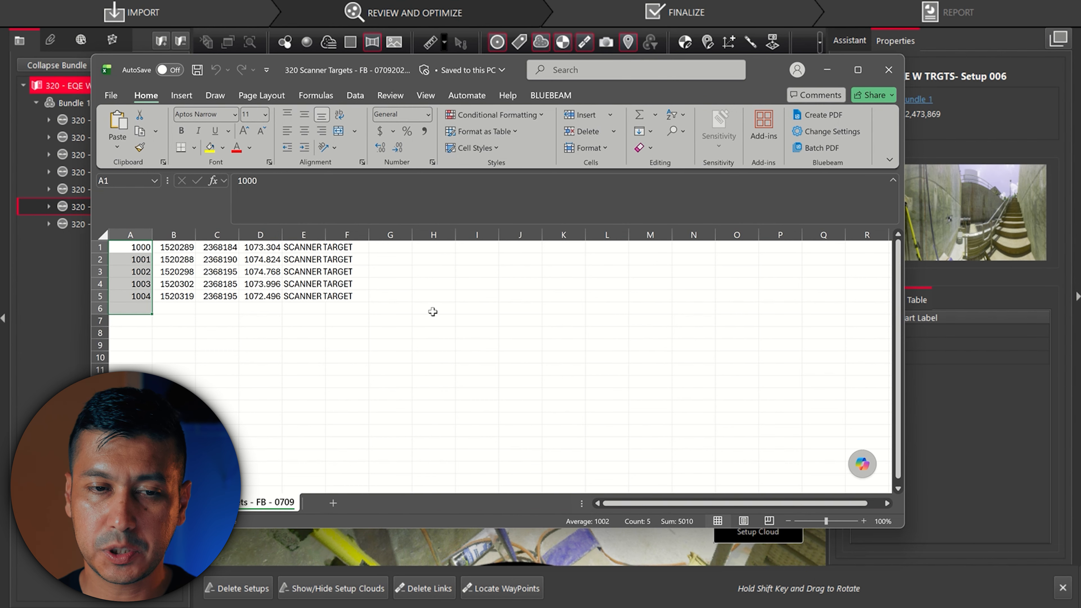
drag(303, 295, 128, 247)
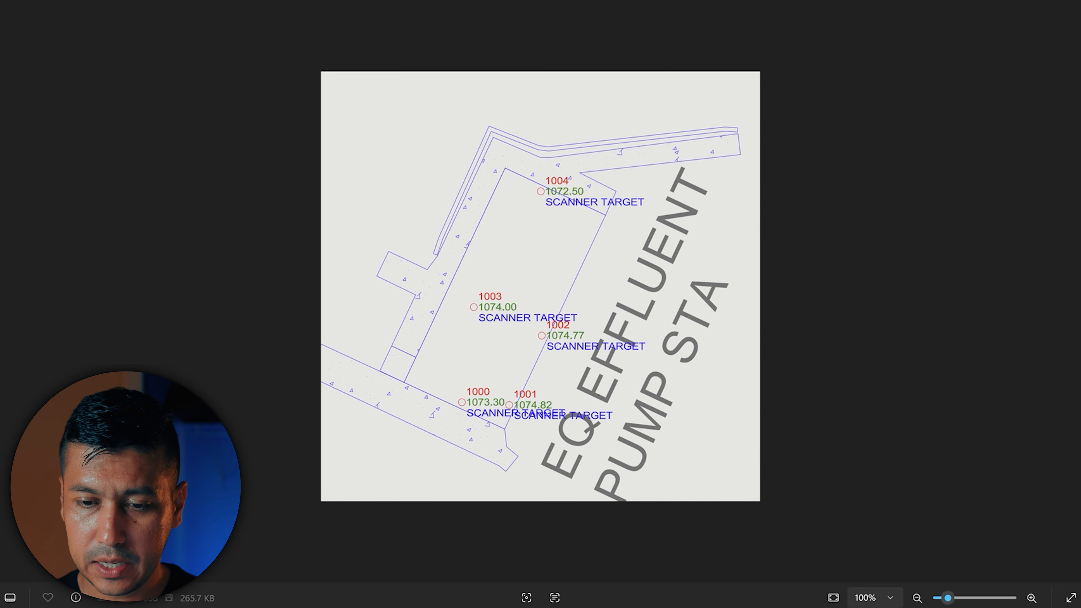
key(alt+Tab)
click(136, 300)
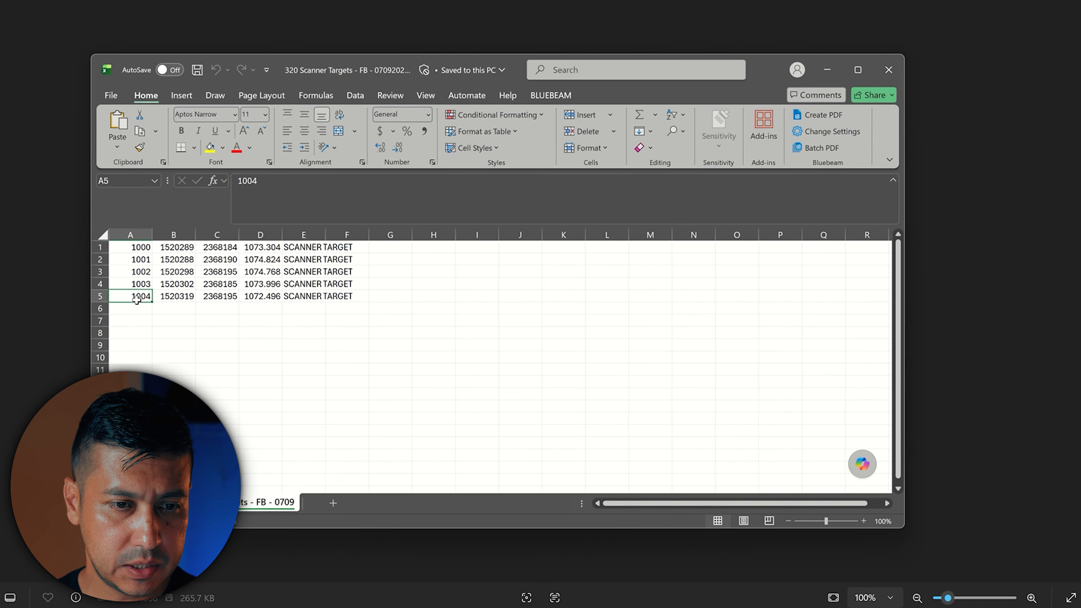
click(104, 298)
mouse_move(740, 604)
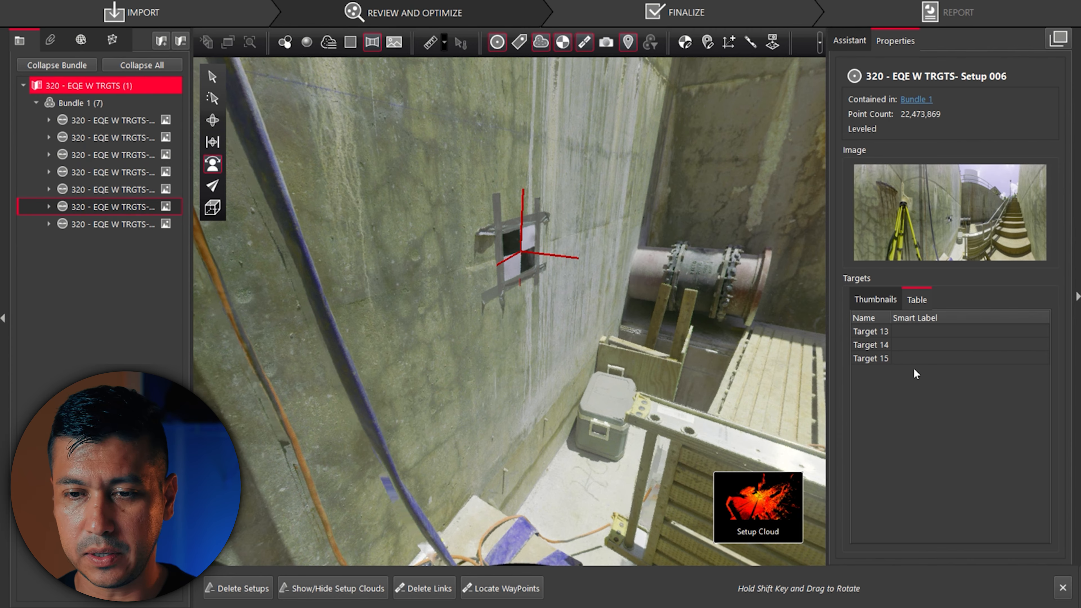
- Set the smart label of Target 14, the taped wall target near the flanged pipe, to 1004
mouse_move(524, 256)
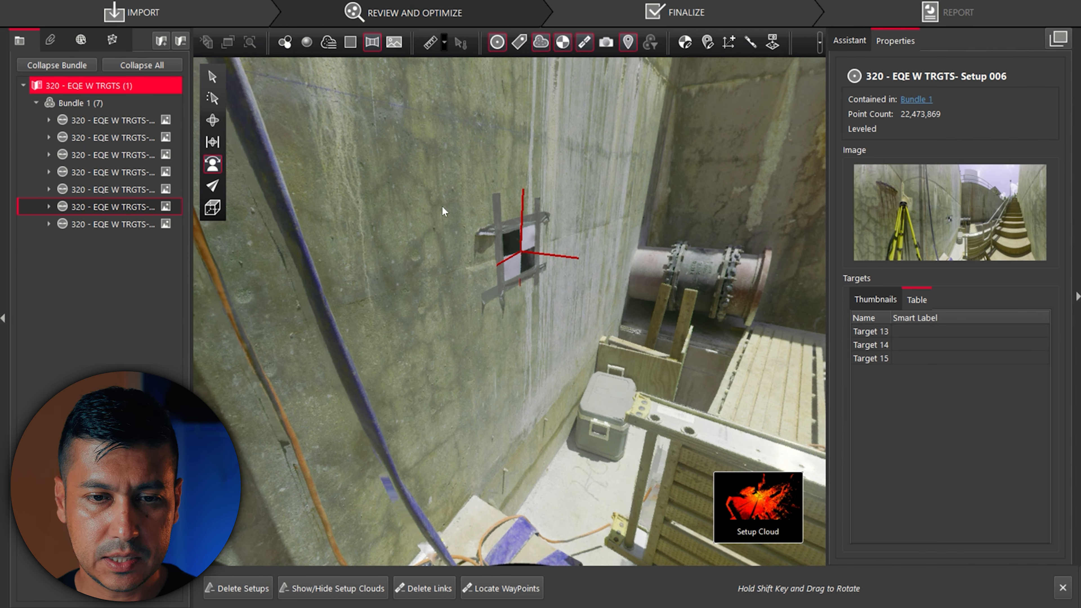
click(927, 344)
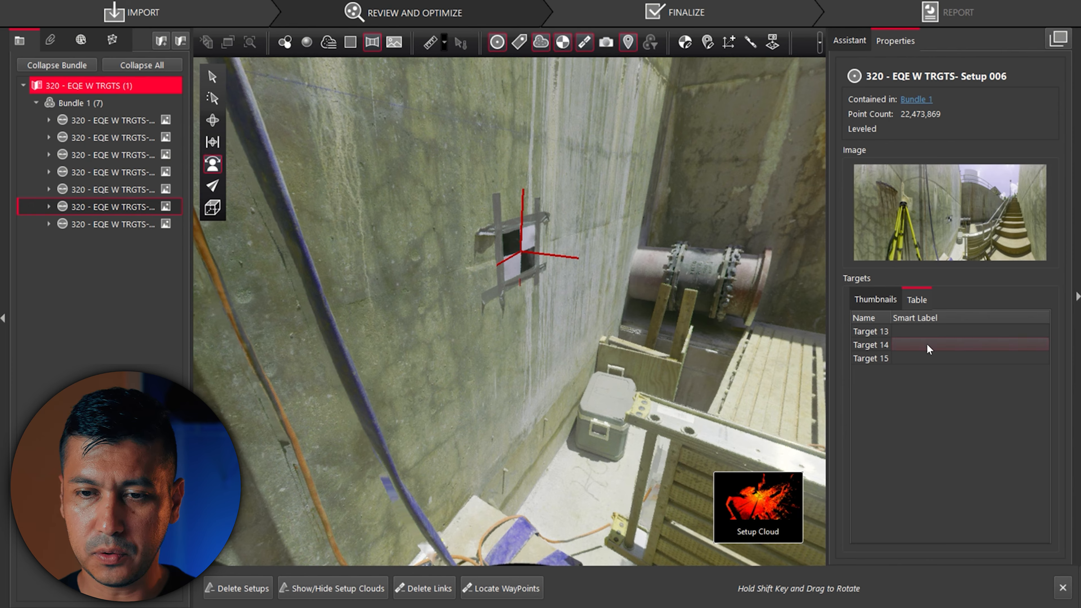
text(1004)
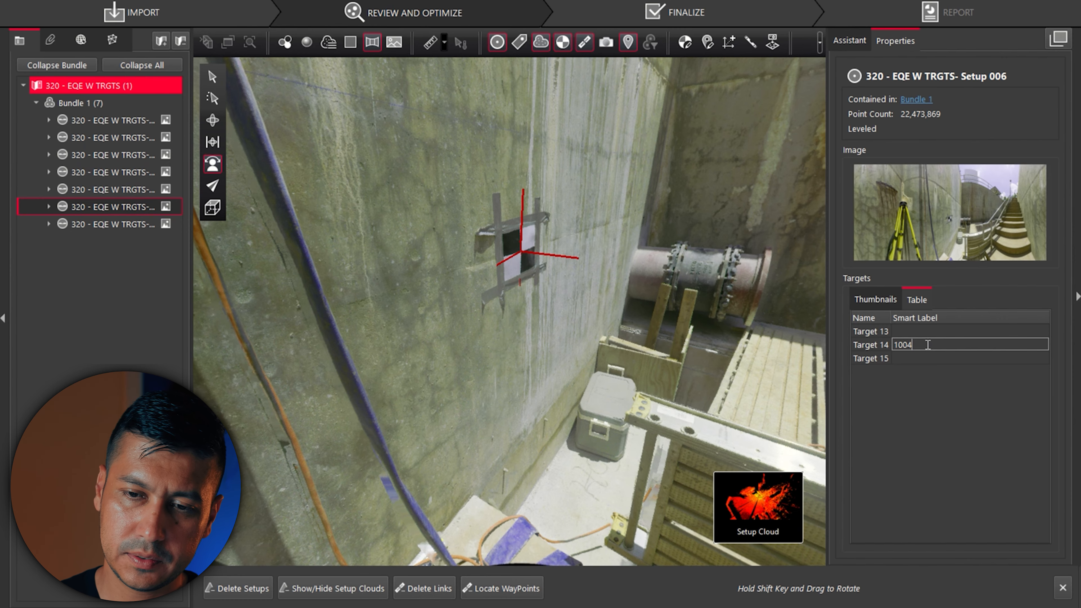
key(Return)
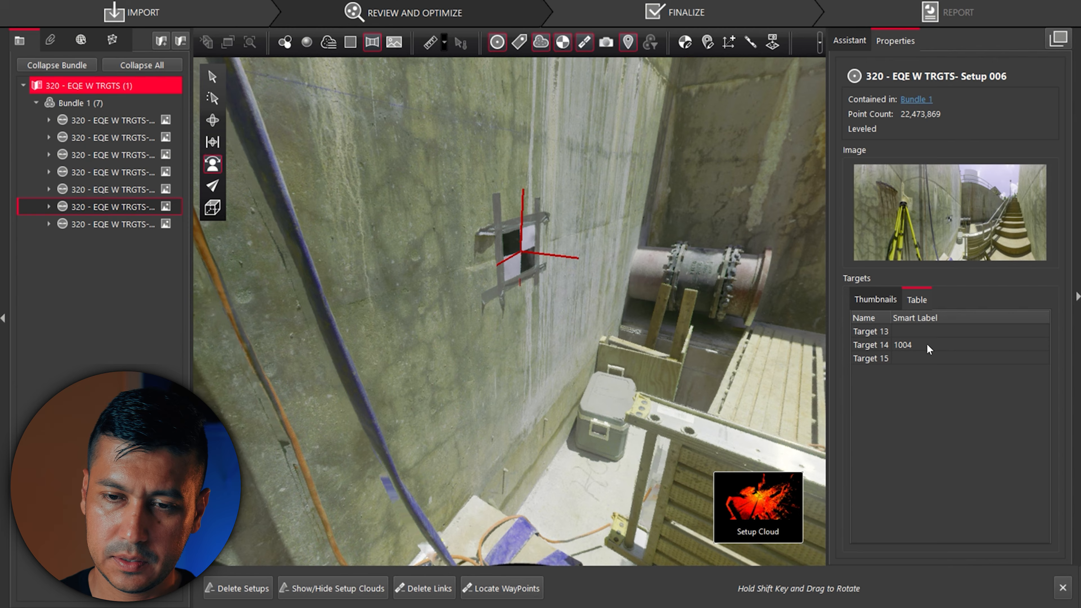
- Identify the wall target behind the stair railing in Setup 006 and set Target 13's smart label to 1002
drag(706, 251, 1041, 261)
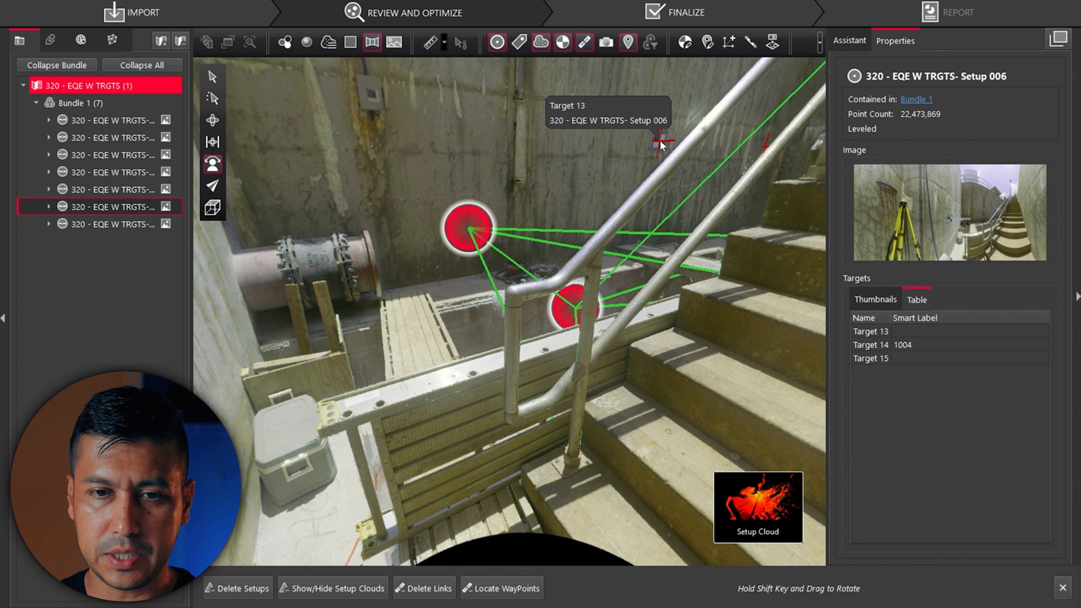
double_click(922, 332)
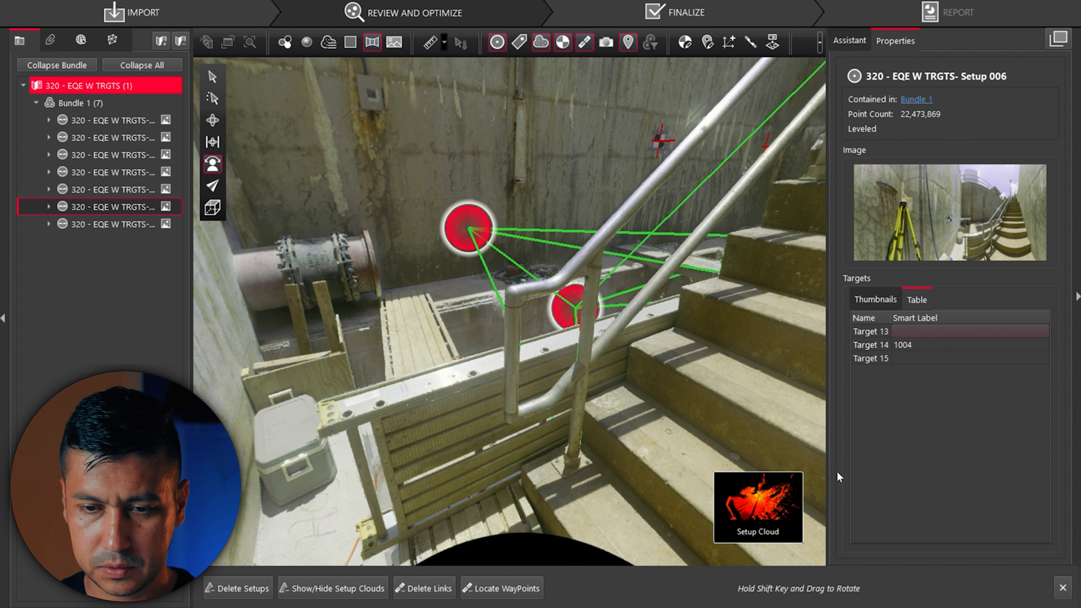
click(924, 332)
text(1002)
key(Return)
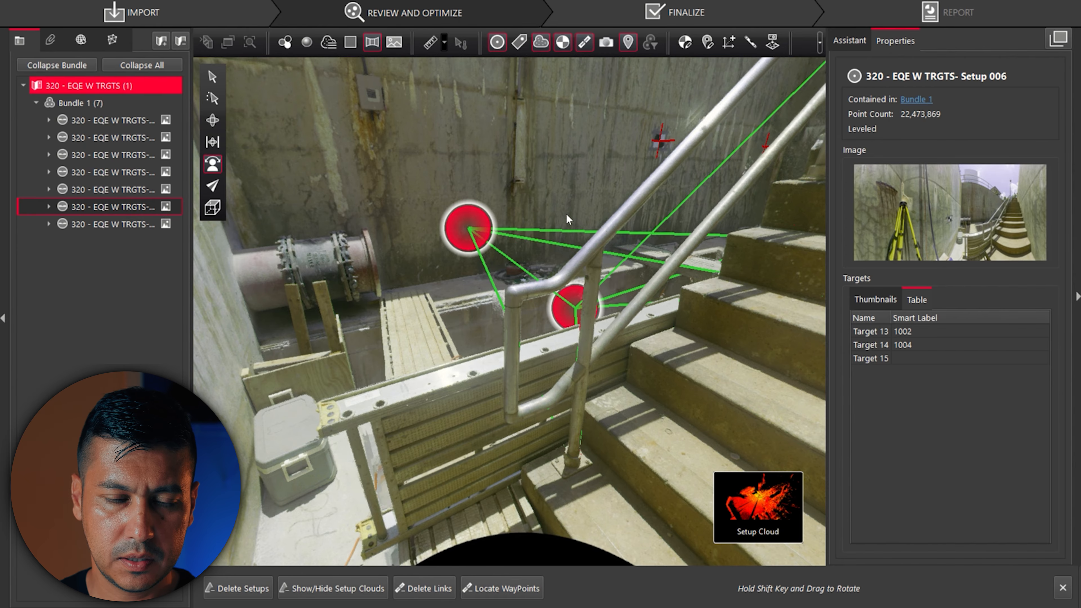
- Hide the setup markers, check the remaining target behind the handrail, and label Target 15 as 1001
click(499, 42)
drag(610, 186, 690, 176)
scroll(653, 123, up, 3)
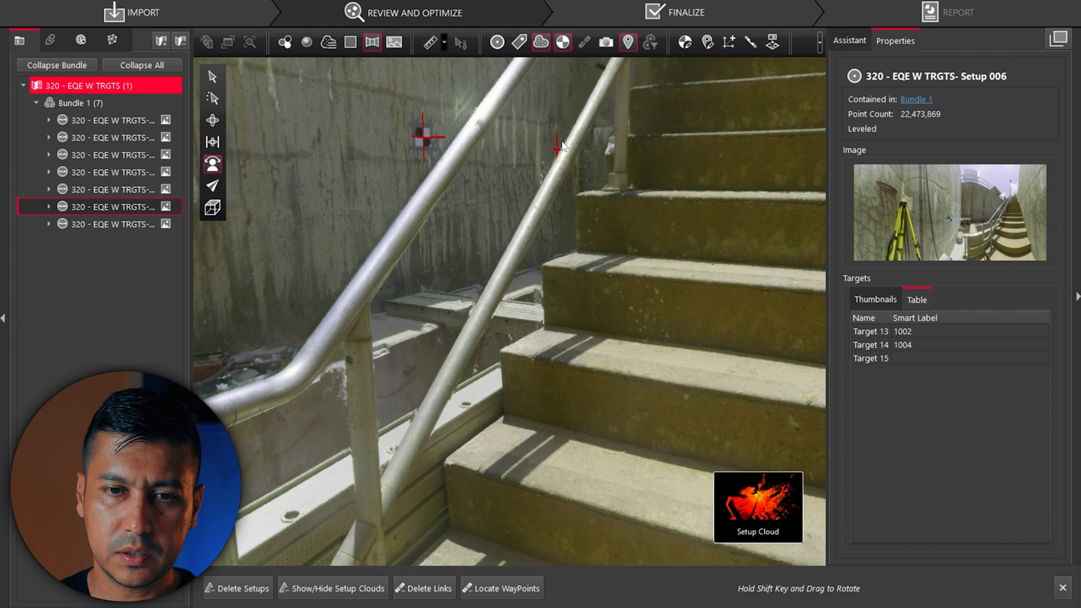
mouse_move(558, 152)
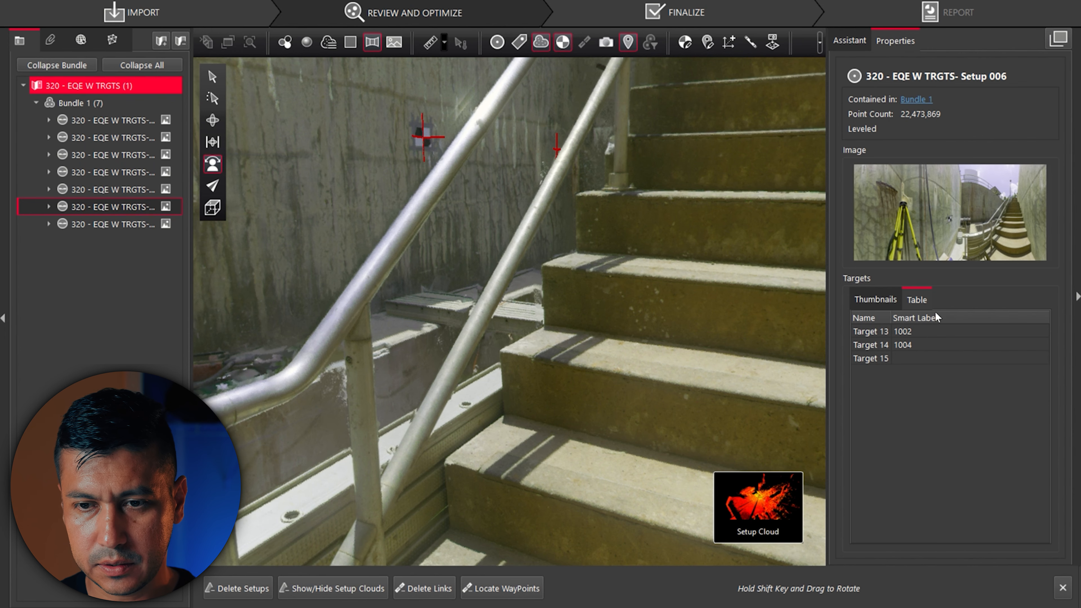
double_click(932, 358)
text(1001)
key(Return)
- Return to the site map, show the setup markers, and open the setup cloud of Setup 004
click(207, 163)
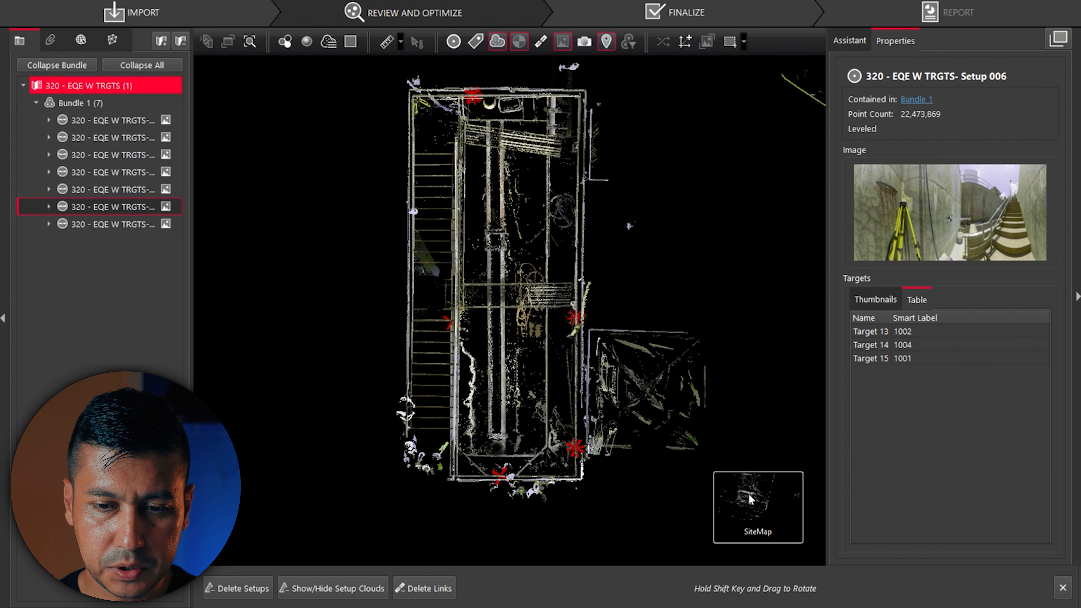
click(453, 42)
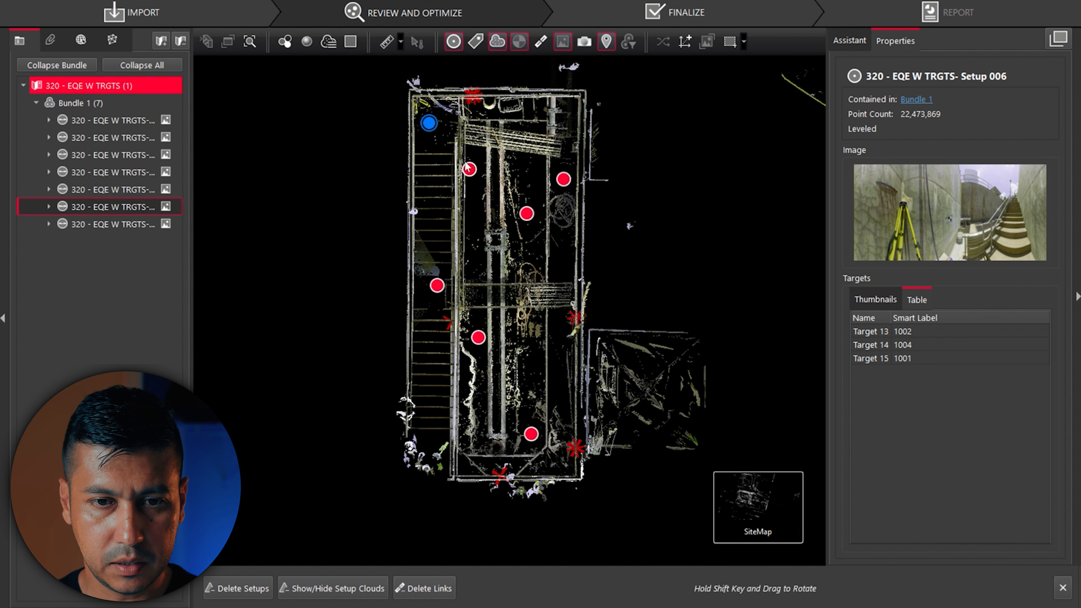
mouse_move(470, 171)
click(470, 170)
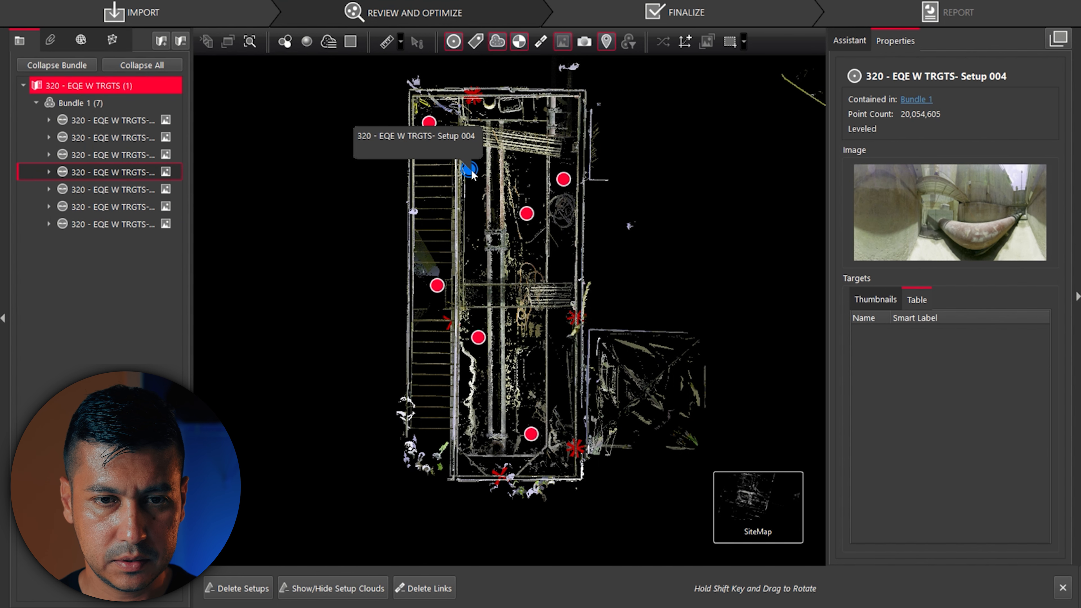
mouse_move(777, 529)
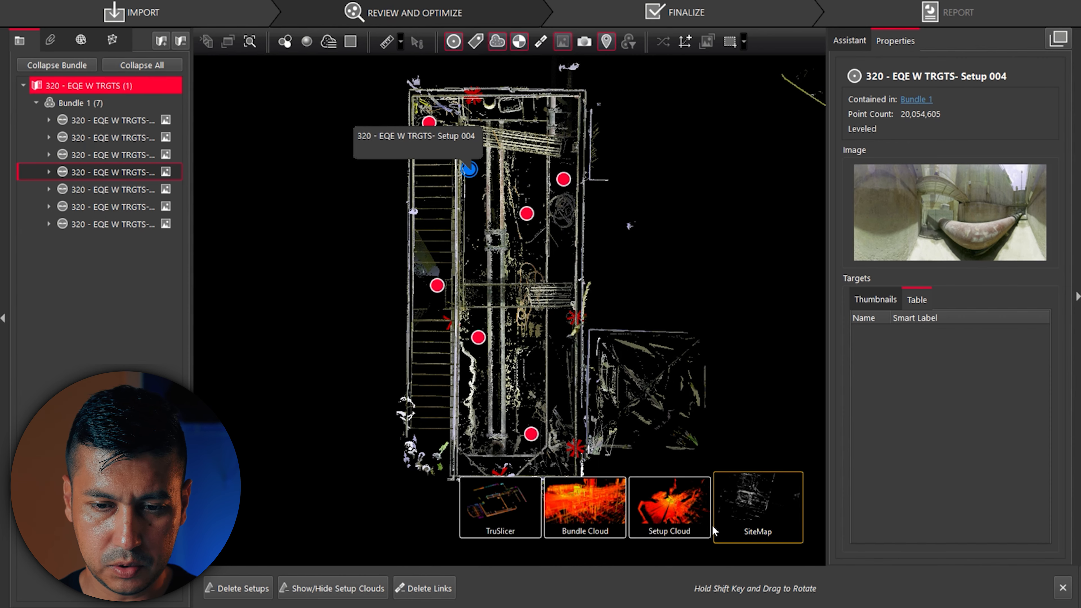
click(649, 510)
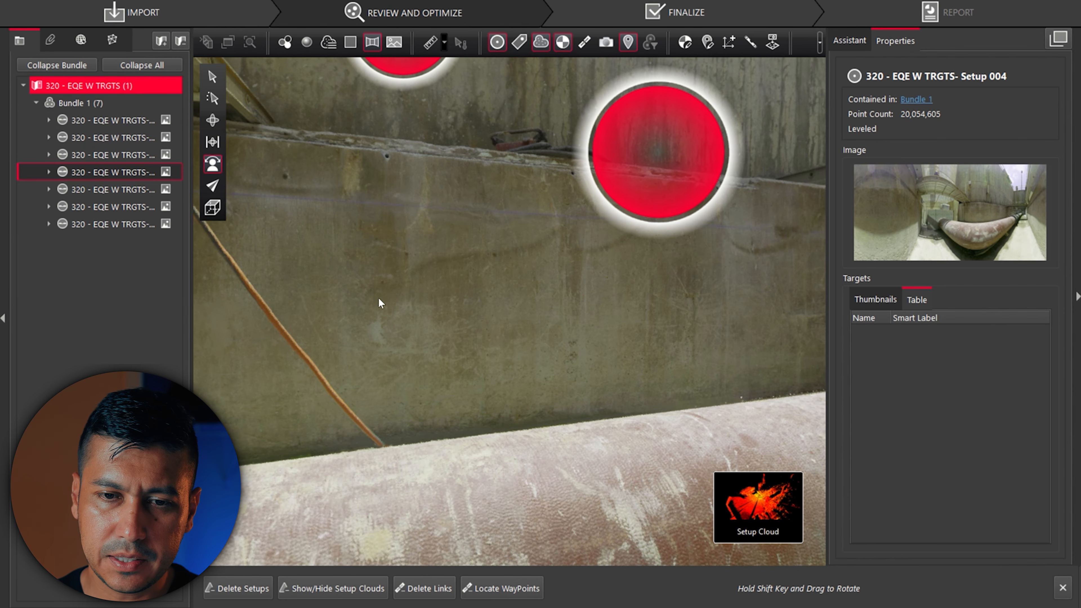
- Add a new black-and-white target on the nearer checkerboard on Setup 004's concrete wall
drag(379, 298, 617, 210)
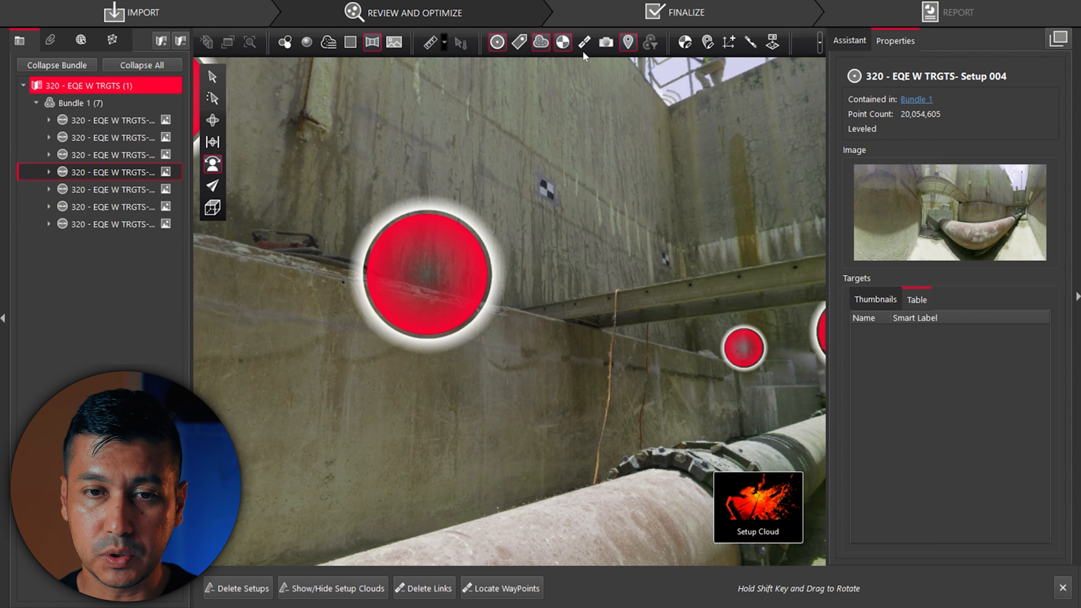
click(686, 42)
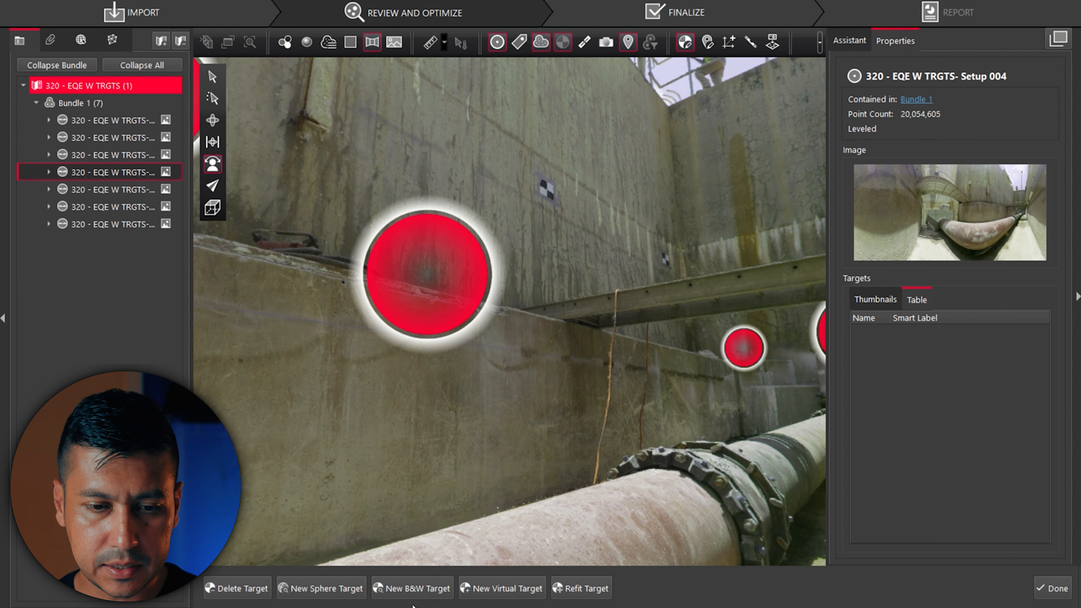
click(412, 588)
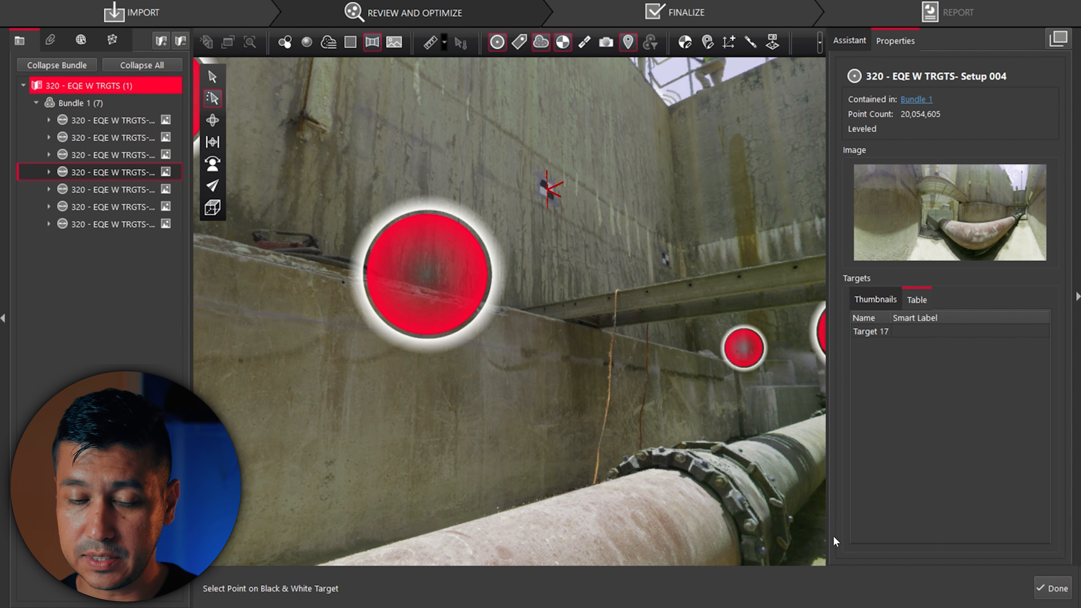
- Check the scanner target drawing and set the smart label of Target 17 to 1002
click(796, 607)
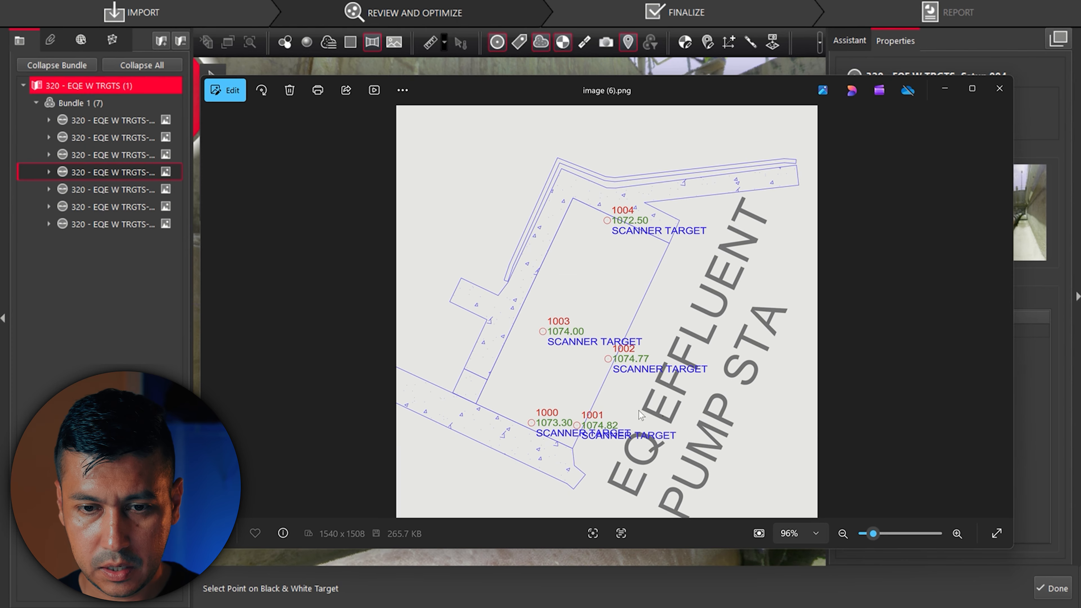
click(717, 68)
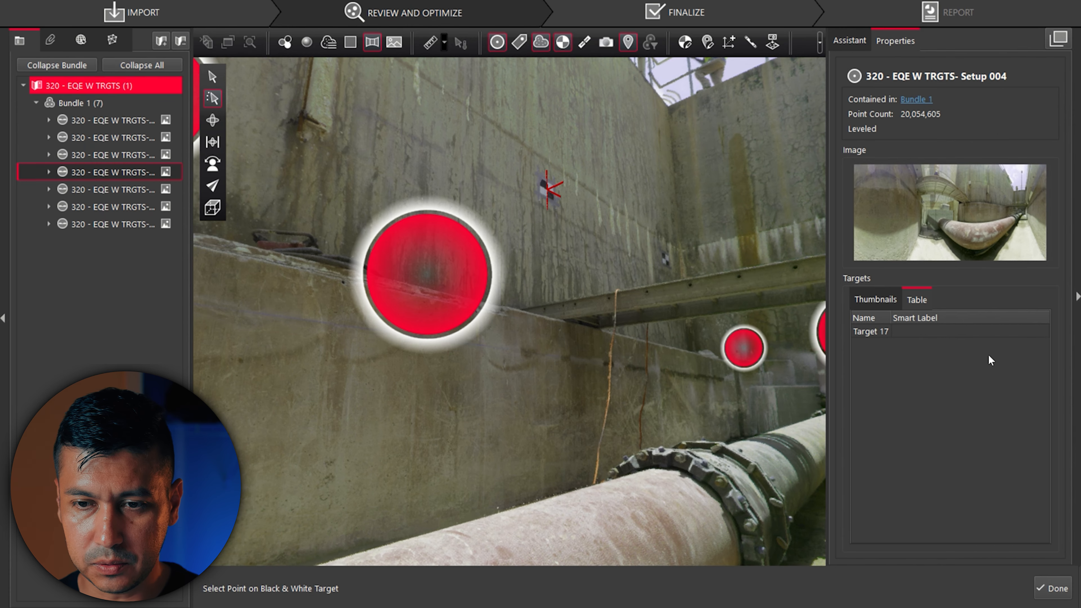
double_click(953, 332)
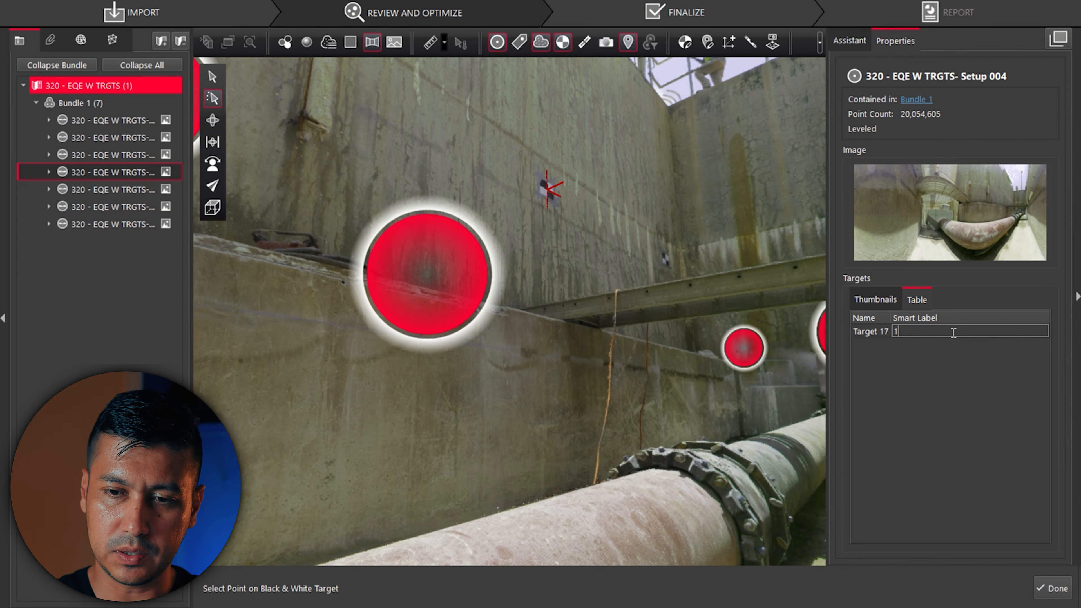
click(1042, 587)
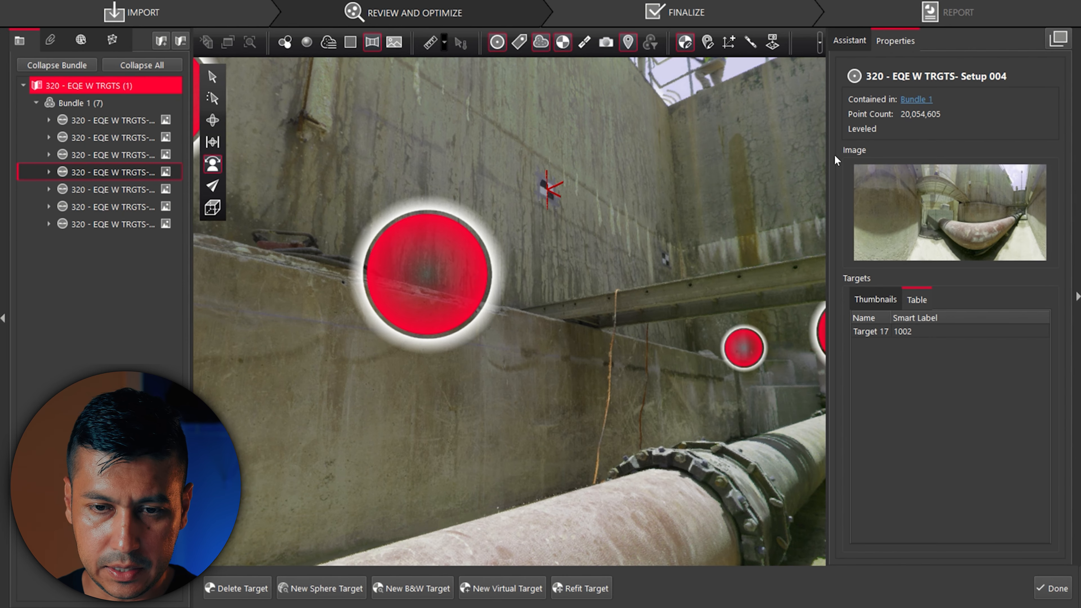
- Add another black-and-white target on the farther checkerboard above the steel beam in Setup 004
scroll(771, 225, up, 8)
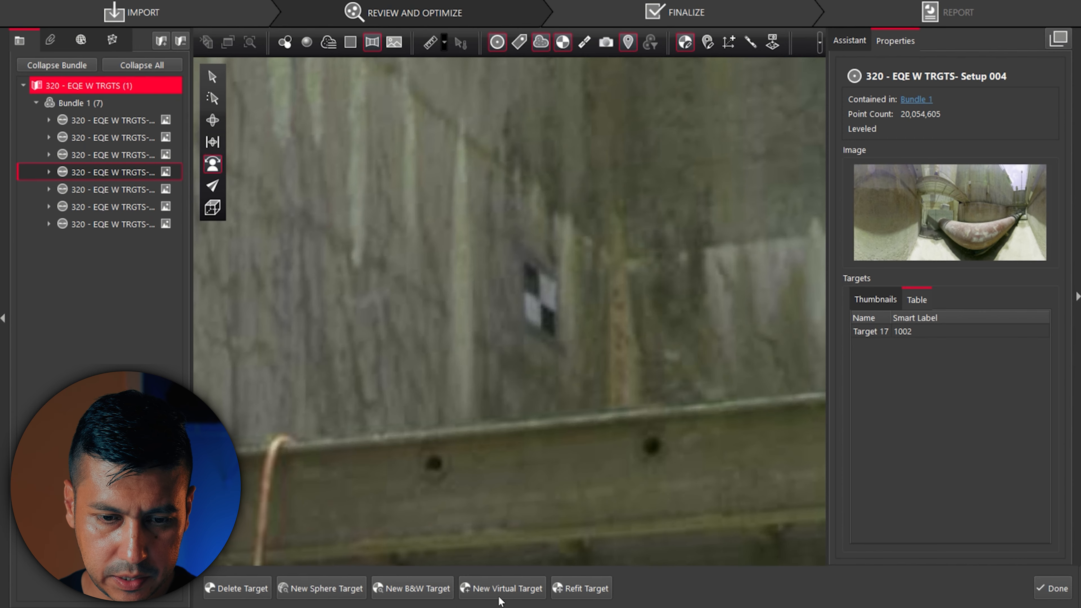
click(412, 588)
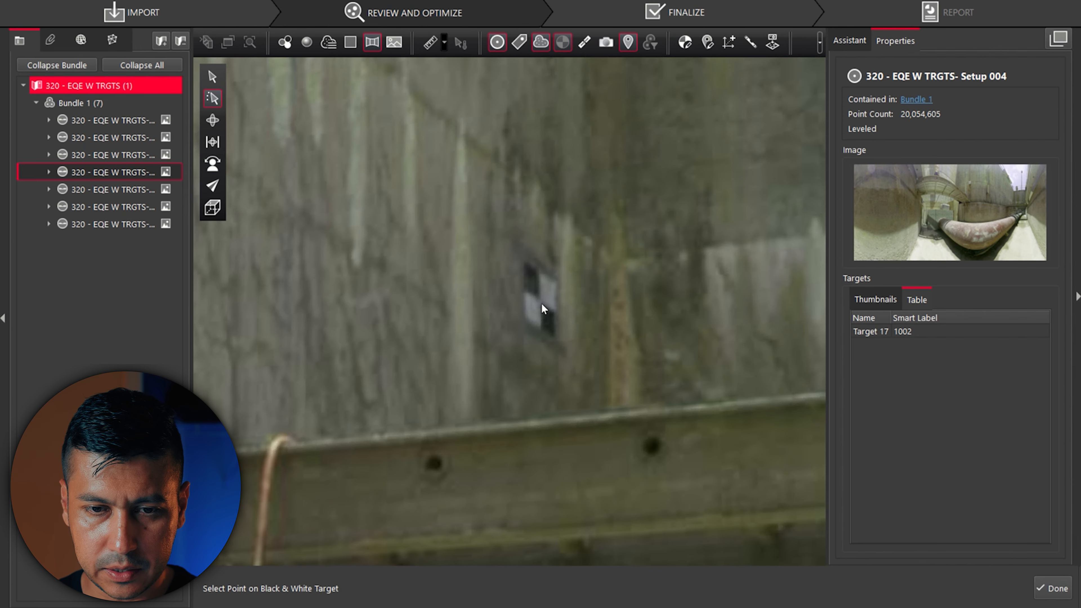
click(548, 365)
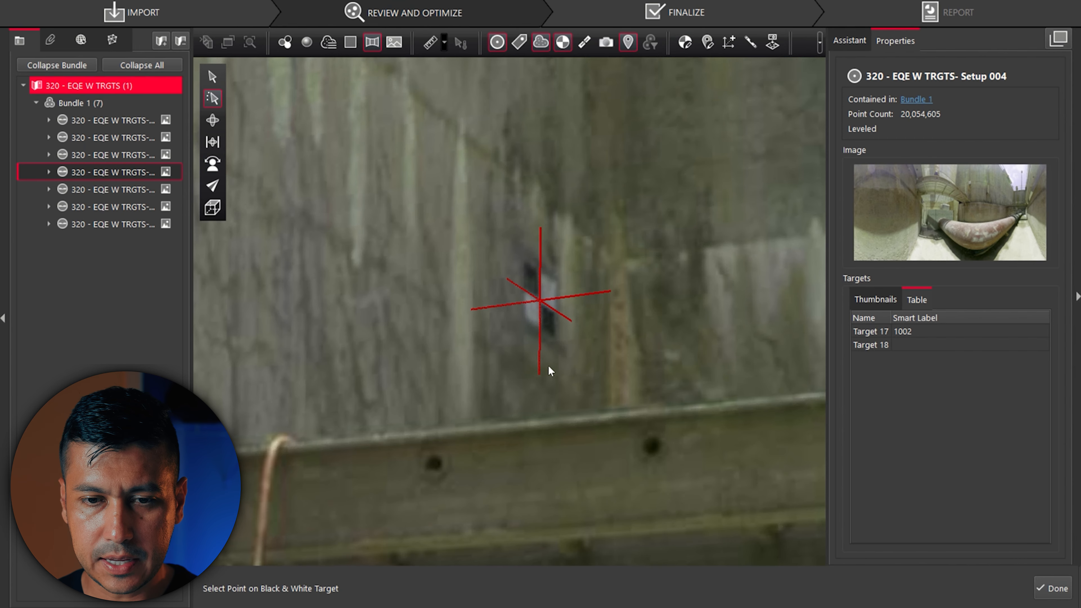
- Compare the farther target with the scanner target drawing and set Target 18's smart label to 1001
key(alt+Tab)
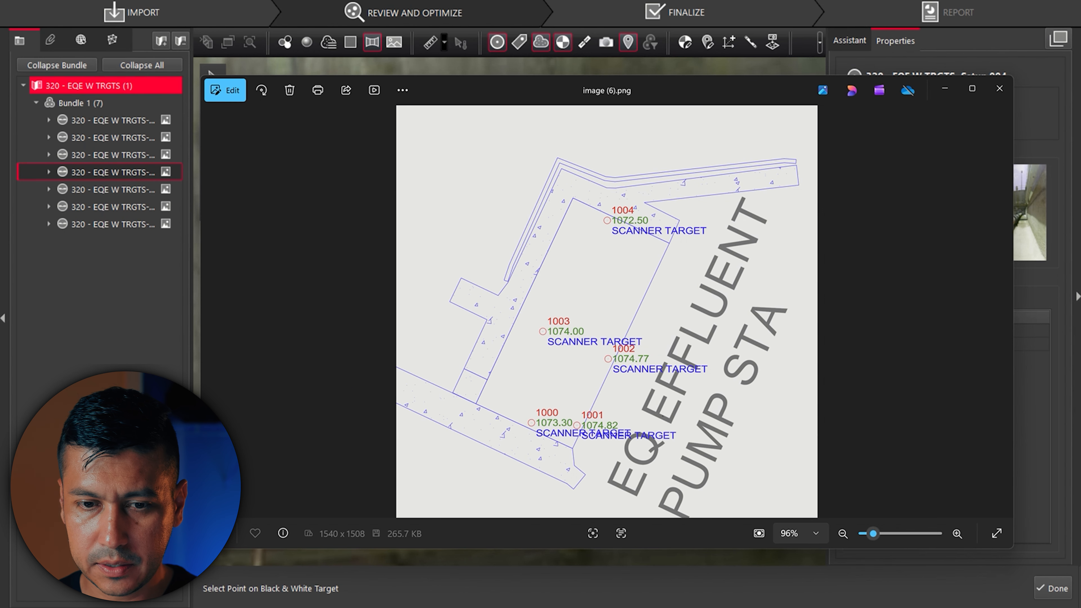
key(alt+Tab)
double_click(916, 346)
text(1001)
key(Return)
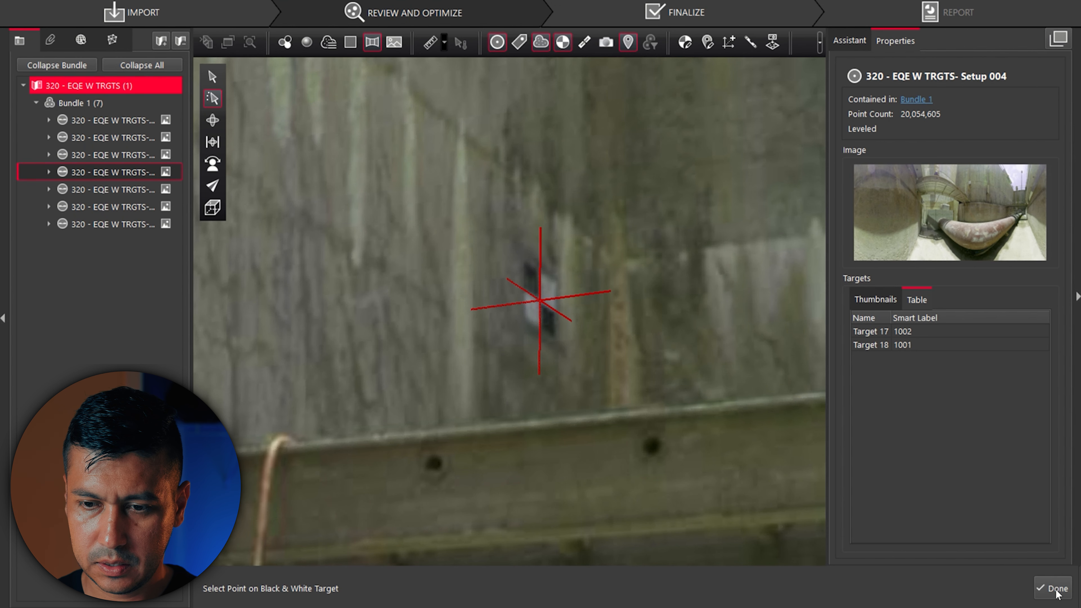
key(Escape)
- Look around Setup 004 for further wall targets and move to the neighbouring Setup 005
scroll(708, 395, down, 8)
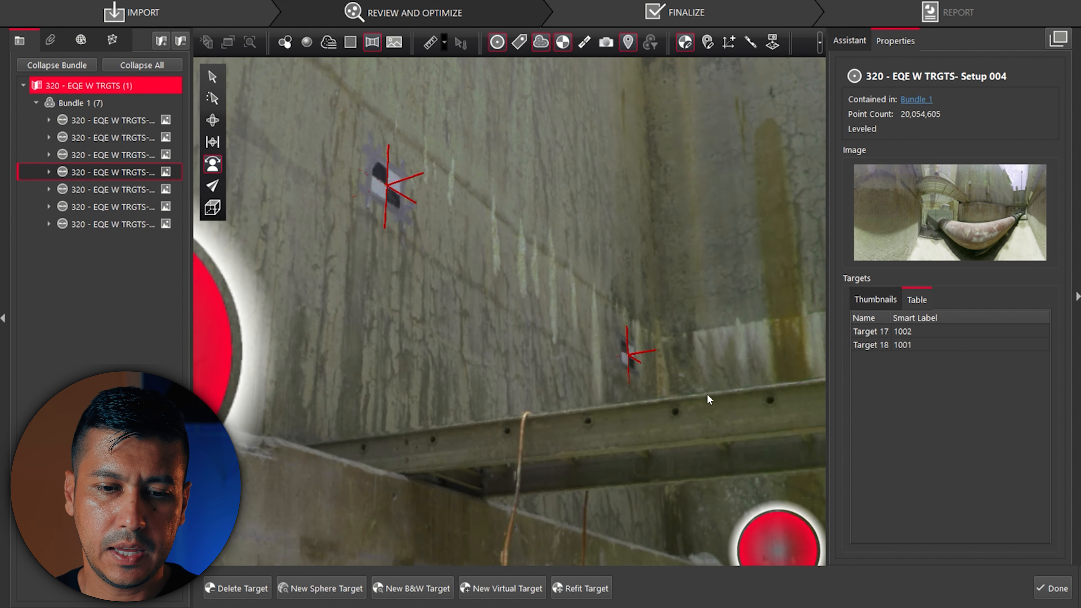
drag(519, 475, 243, 467)
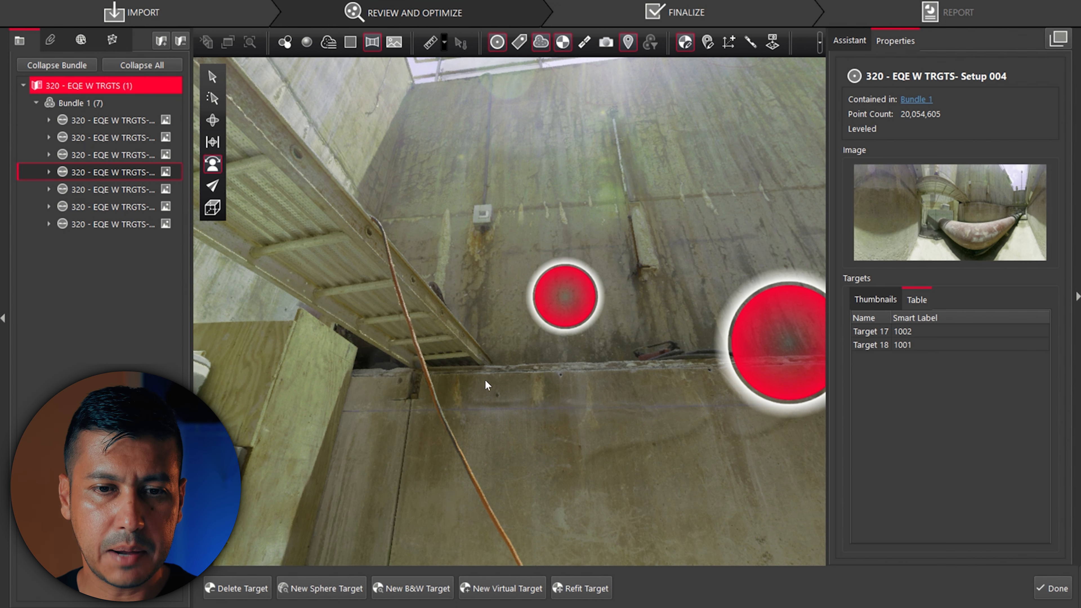
drag(450, 398, 162, 353)
drag(478, 351, 945, 340)
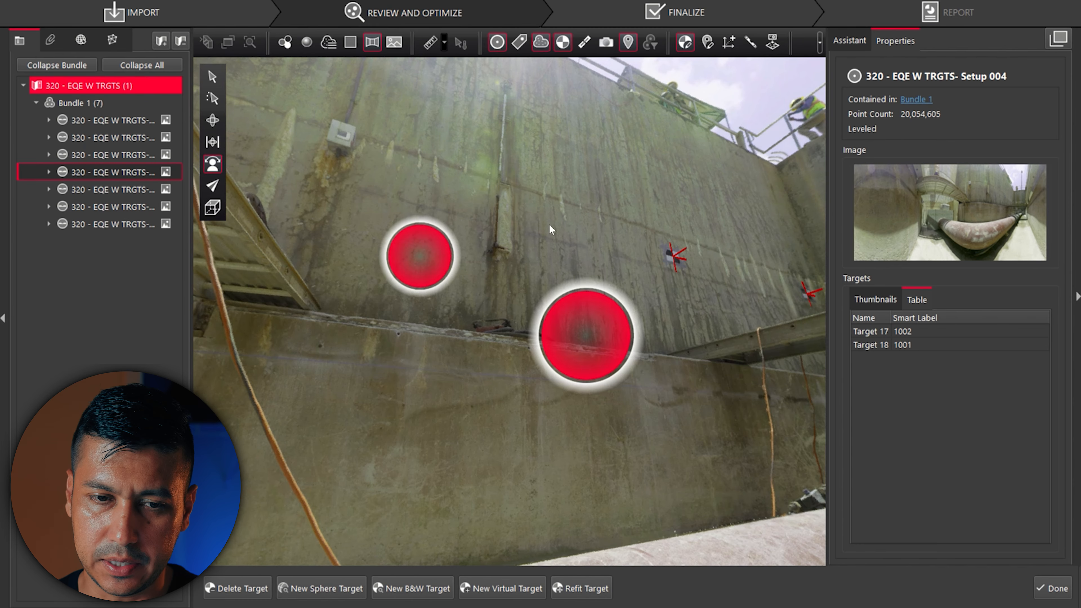
click(409, 257)
double_click(409, 256)
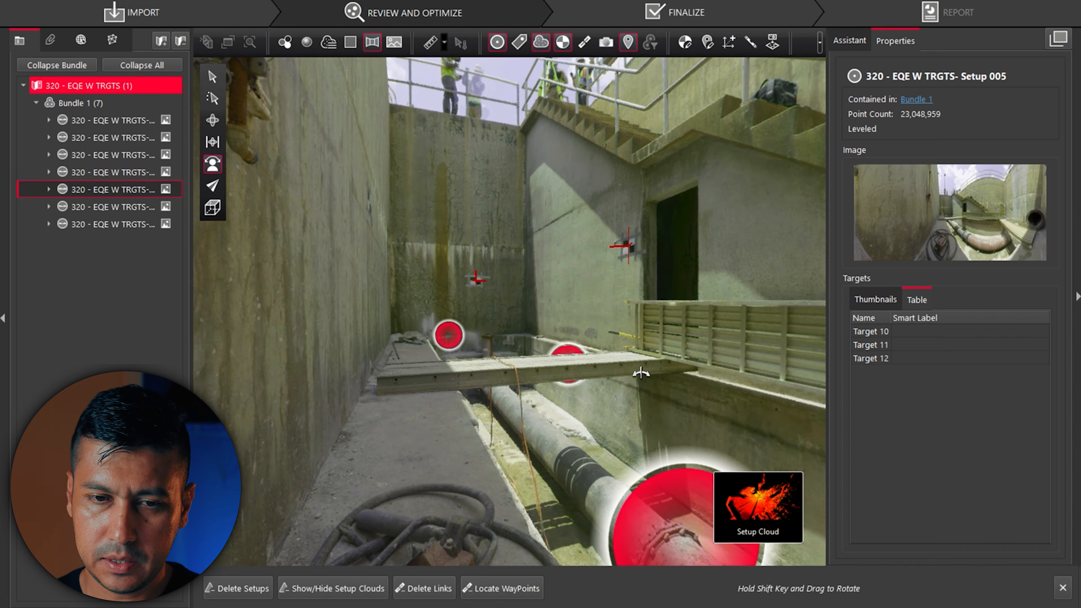
- Match Setup 005's far-wall target to the scanner target drawing and label Target 11 as 1000
drag(357, 295, 181, 318)
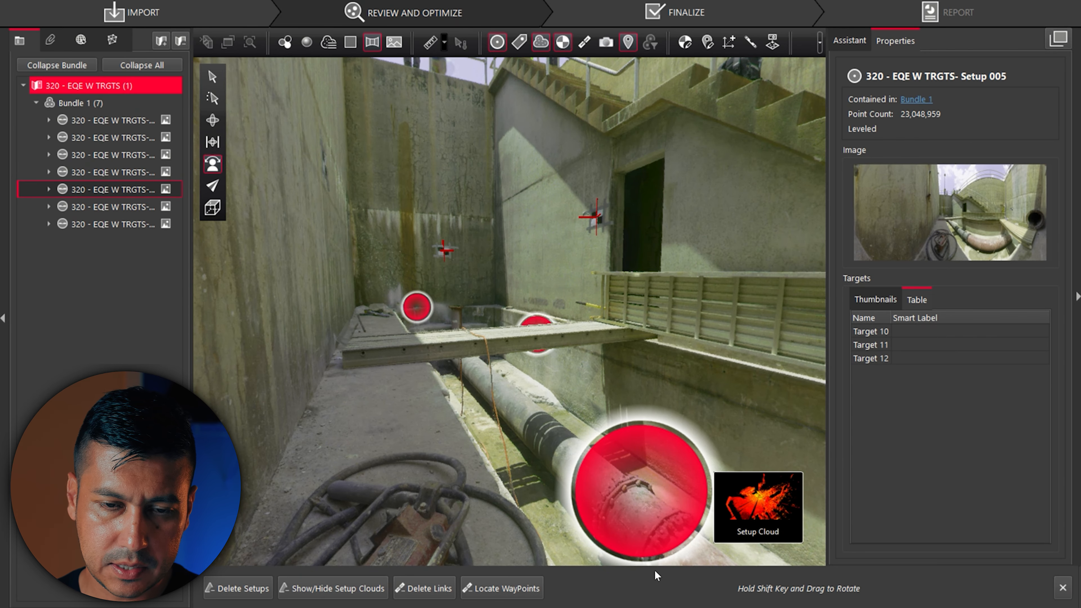
key(alt+Tab)
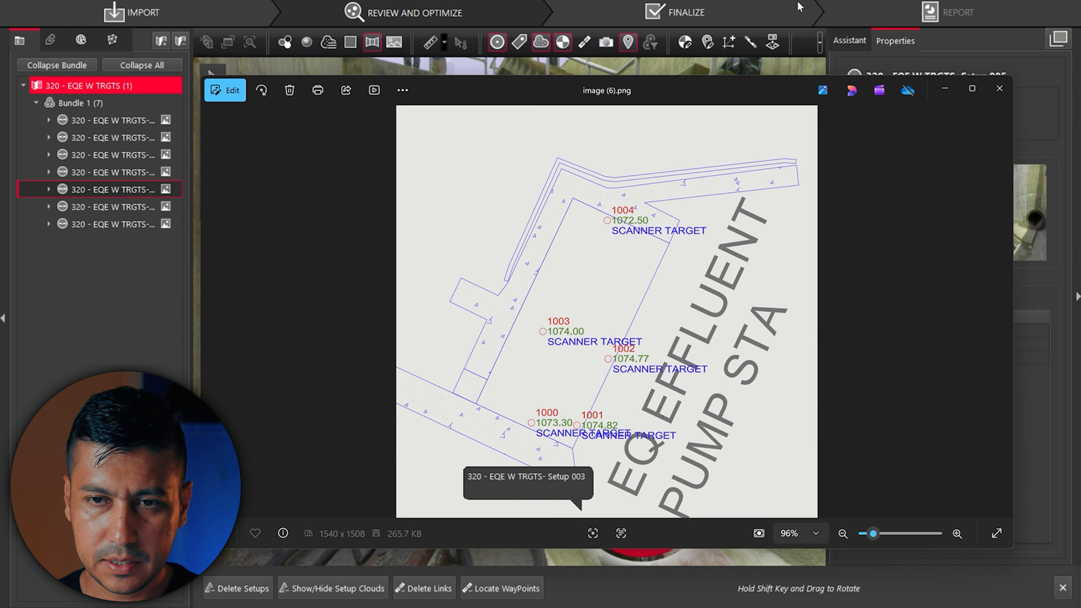
key(alt+Tab)
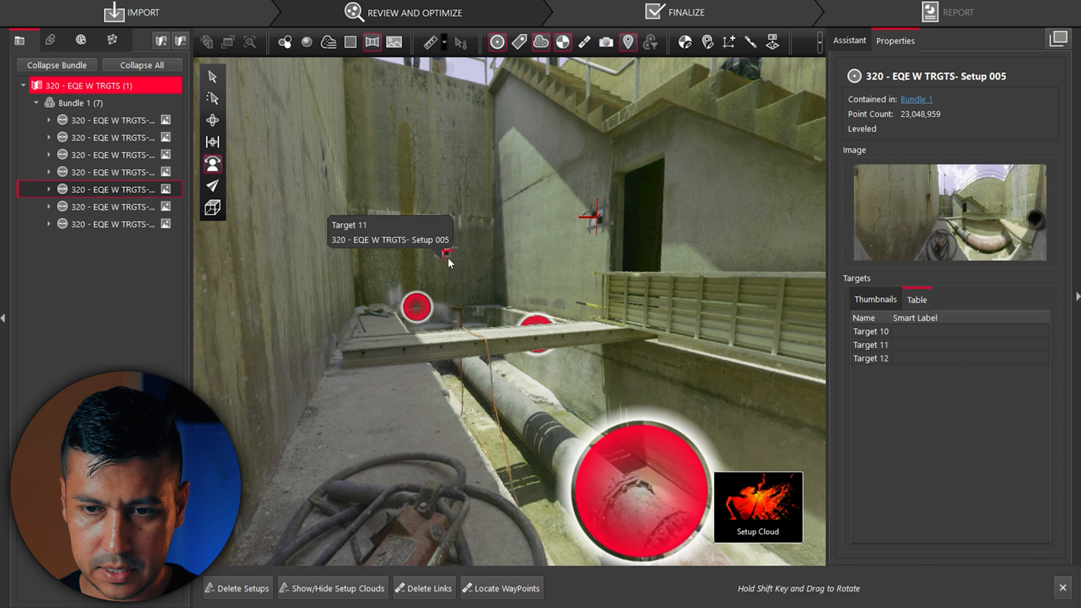
double_click(943, 345)
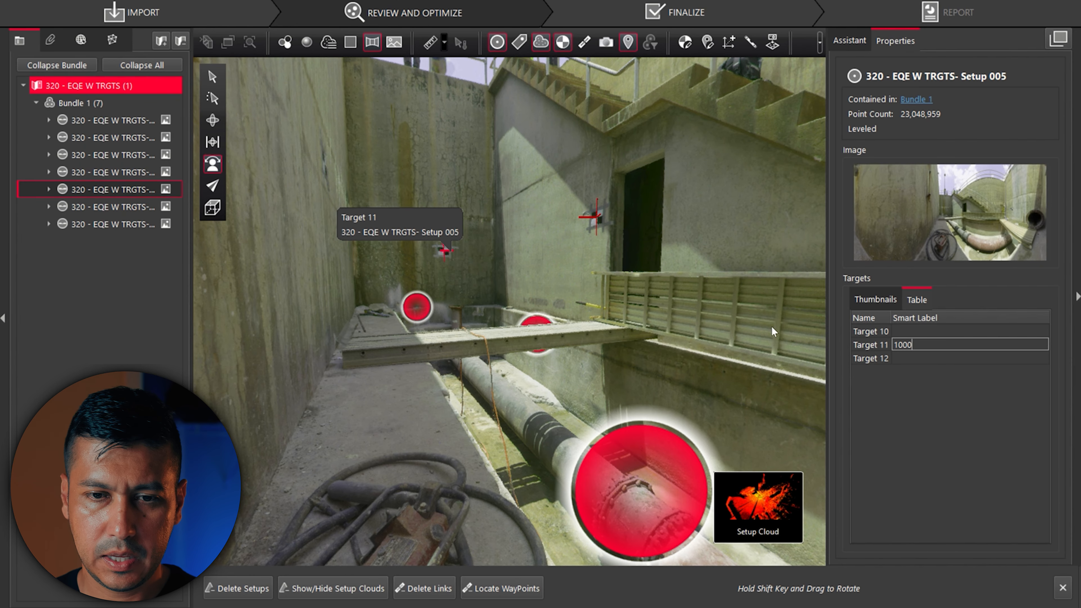
key(Return)
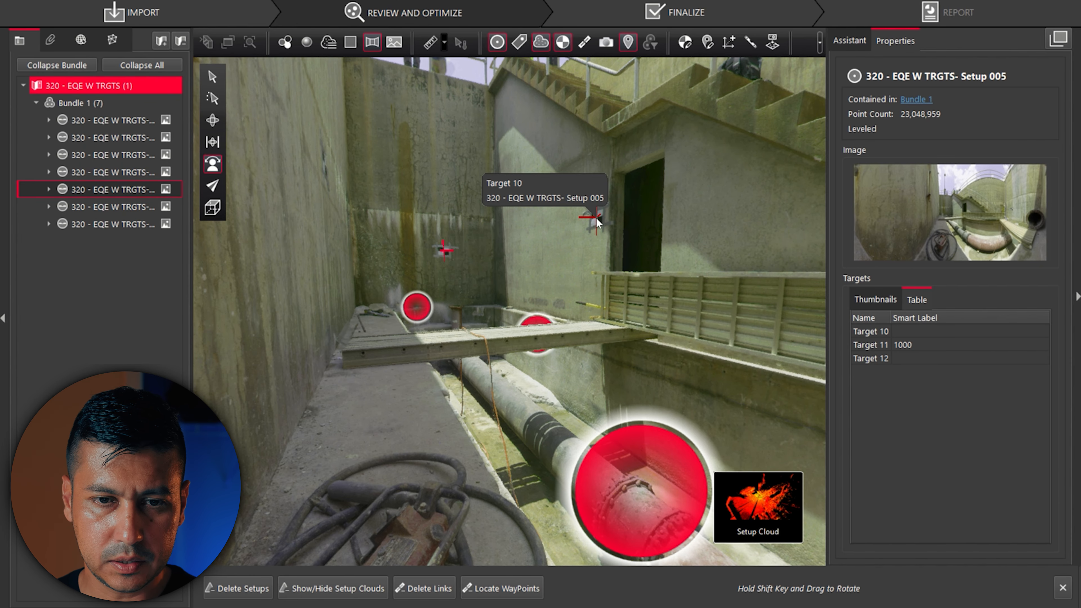
- Match Setup 005's target beside the doorway to the scanner target drawing and set Target 10's smart label to 1003
key(alt+Tab)
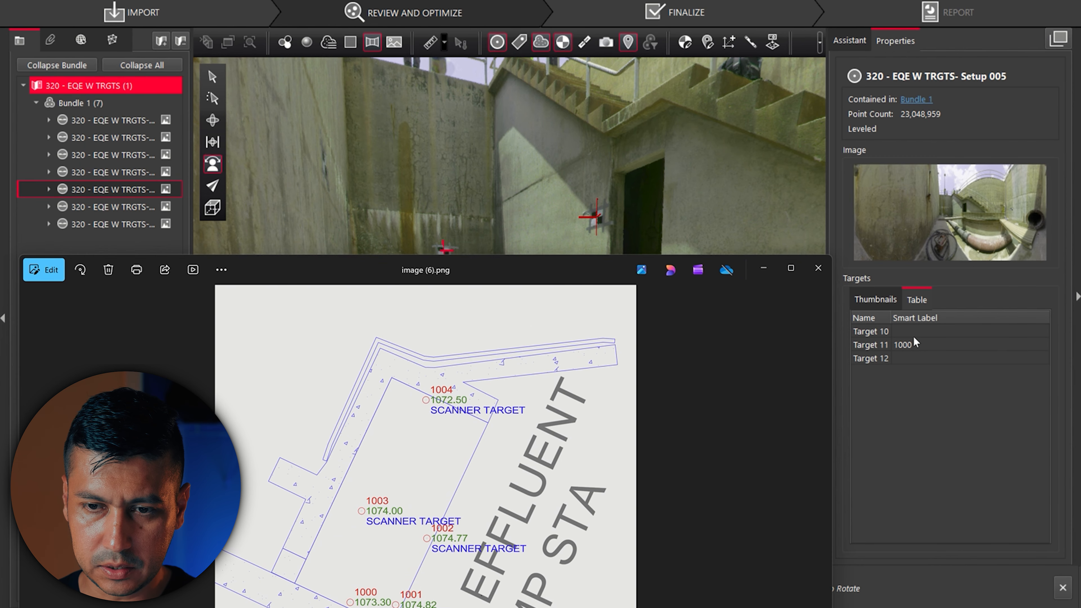
double_click(915, 333)
text(1003)
key(Return)
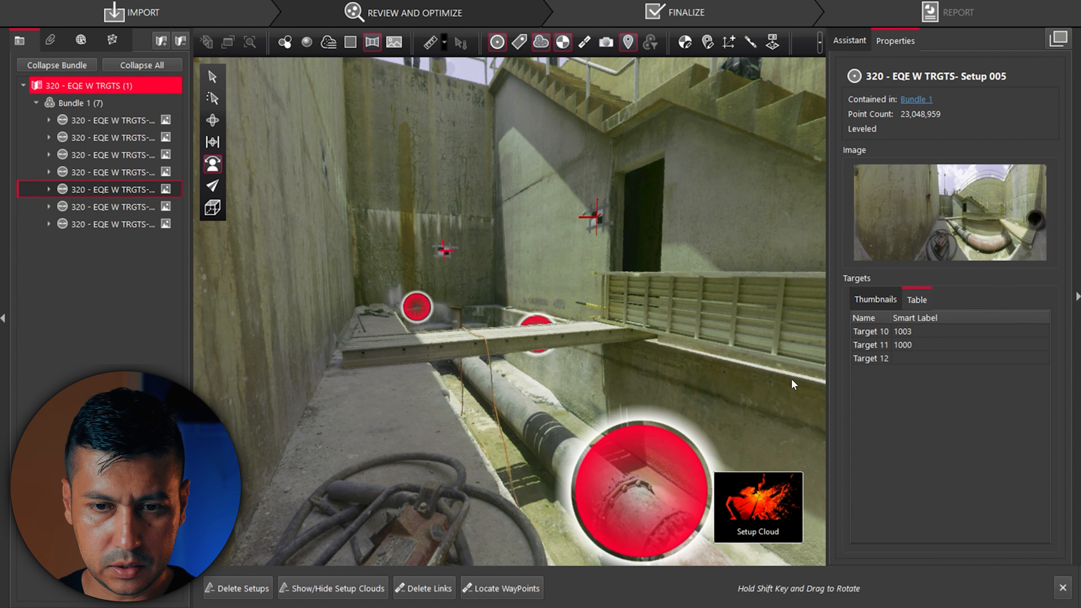
- Compare Setup 005's target near the open flanged pipe with the drawing and set Target 12's smart label to 1004
drag(793, 384, 523, 206)
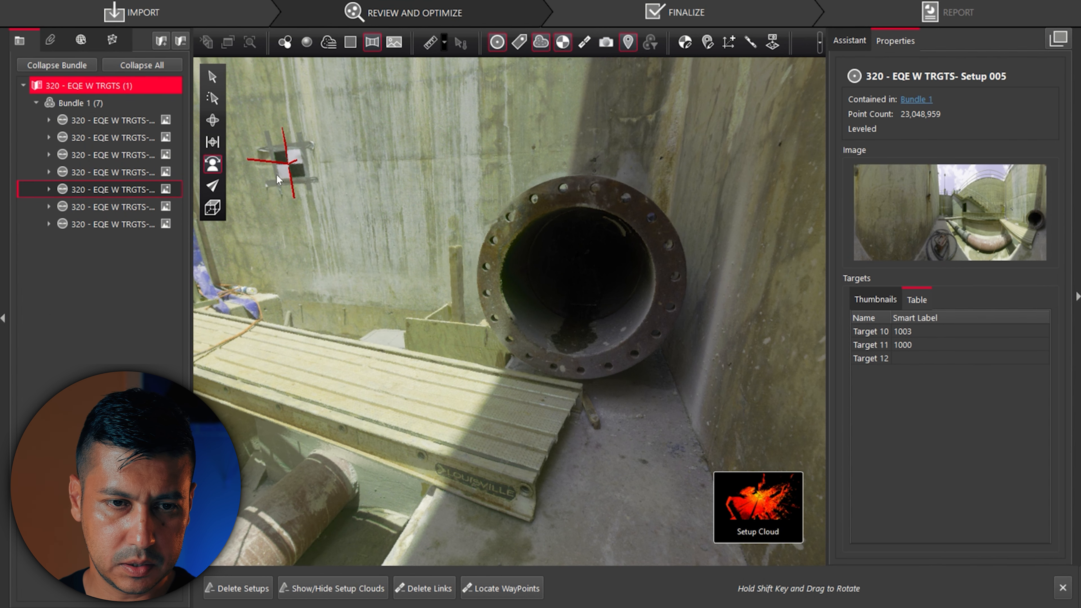
mouse_move(289, 167)
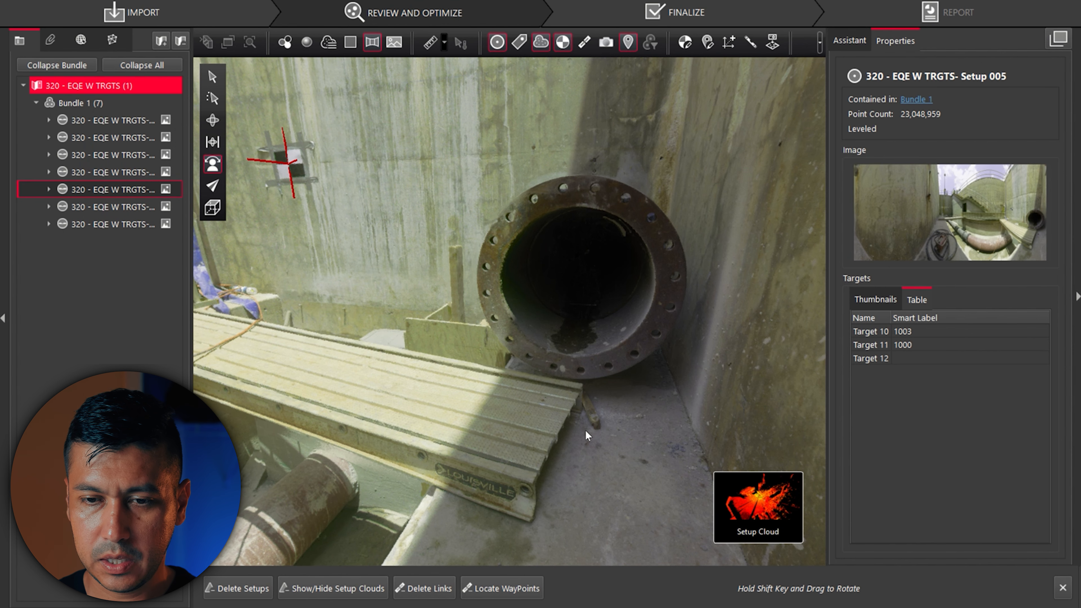
click(726, 607)
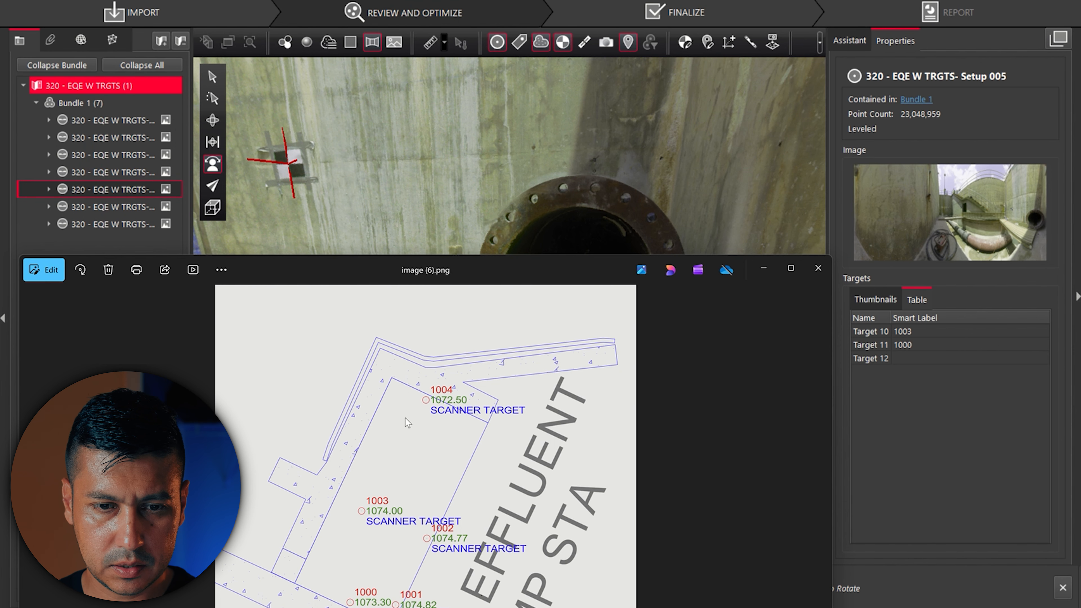
click(921, 371)
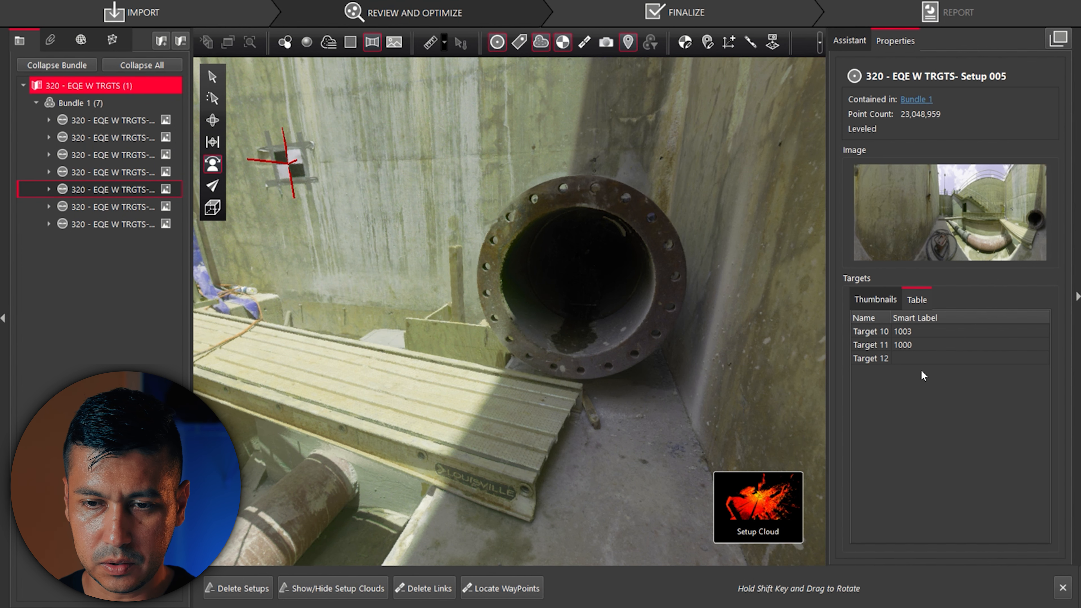
double_click(941, 359)
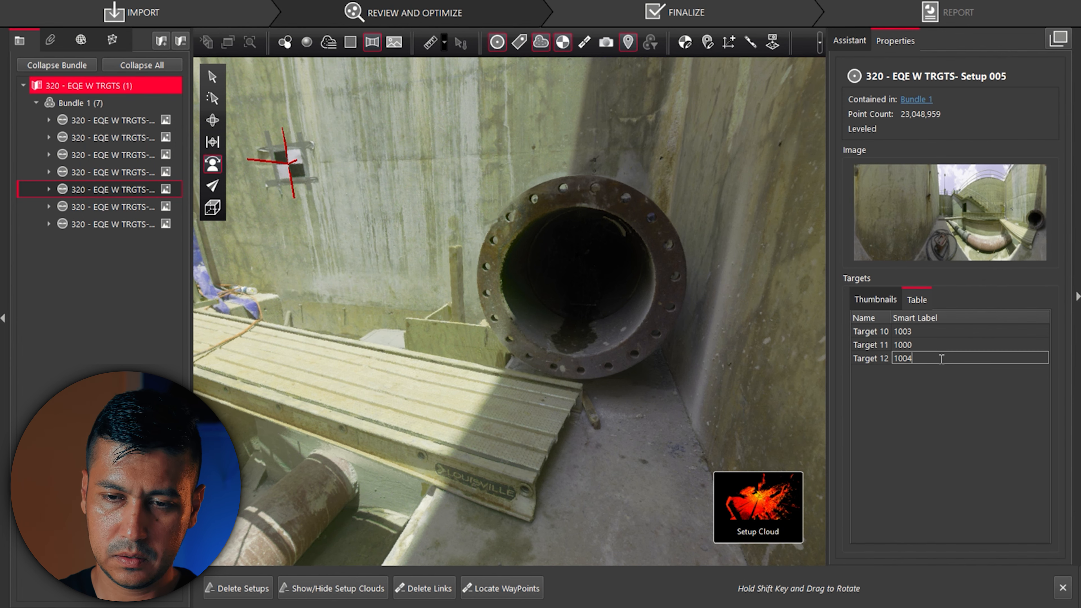
key(Return)
- Finish checking Setup 005 for targets and apply the imported scanner target control to Bundle 1
drag(297, 408, 431, 347)
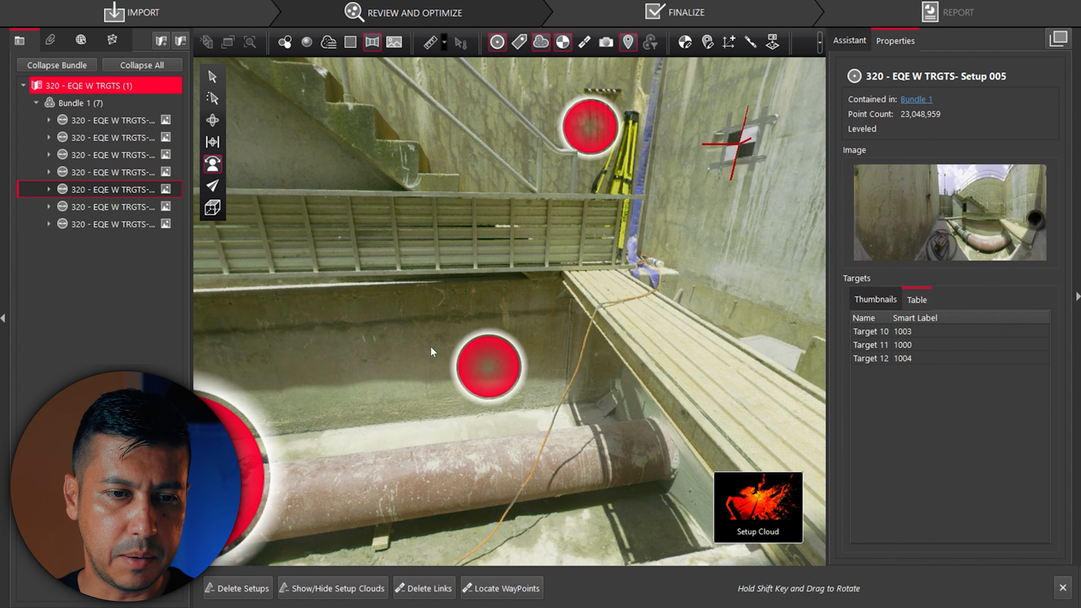
drag(502, 258, 142, 268)
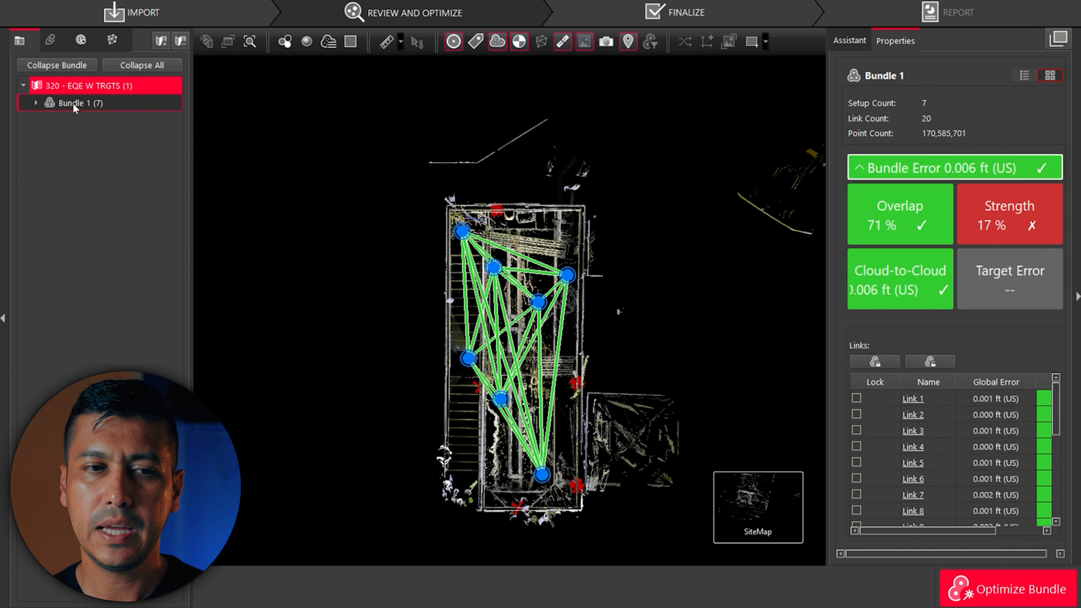
right_click(83, 108)
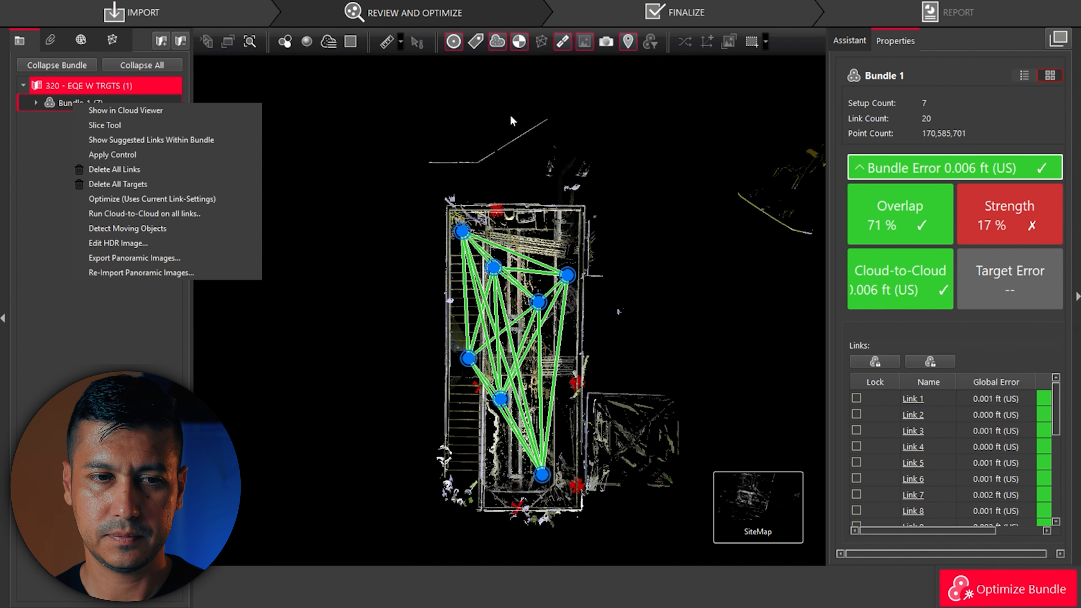
click(141, 135)
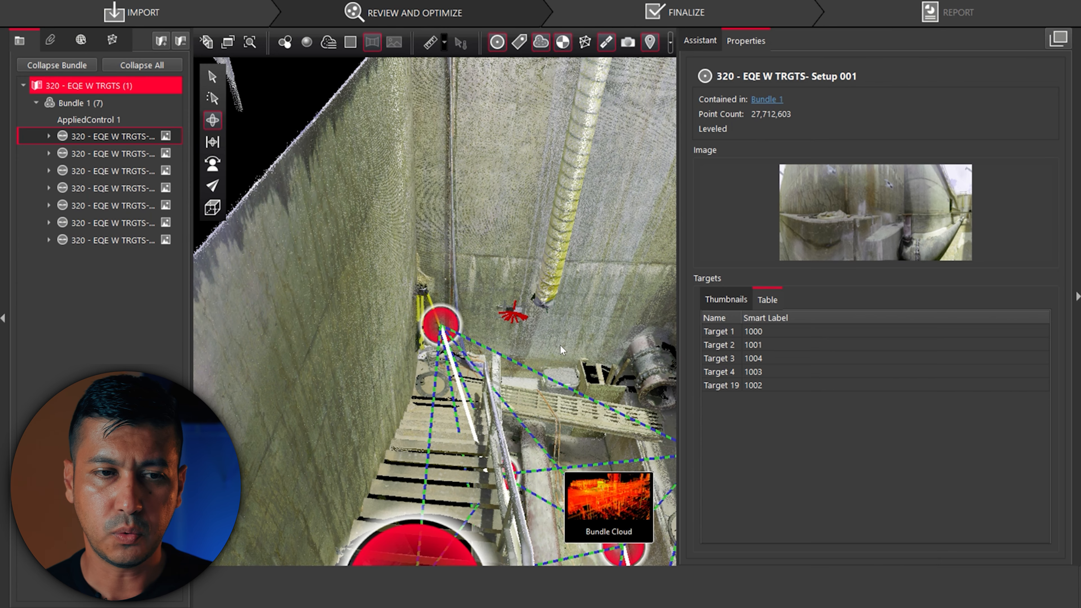
- Examine the applied control's errors per target and setup, and compare the imported control points with the scanner targets spreadsheet
click(67, 121)
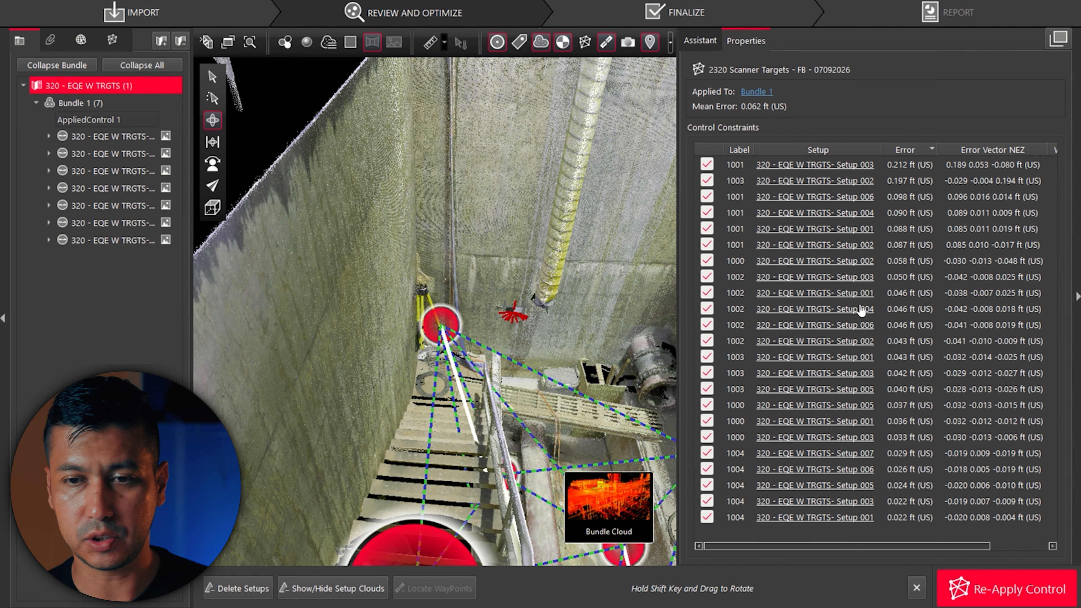
click(112, 41)
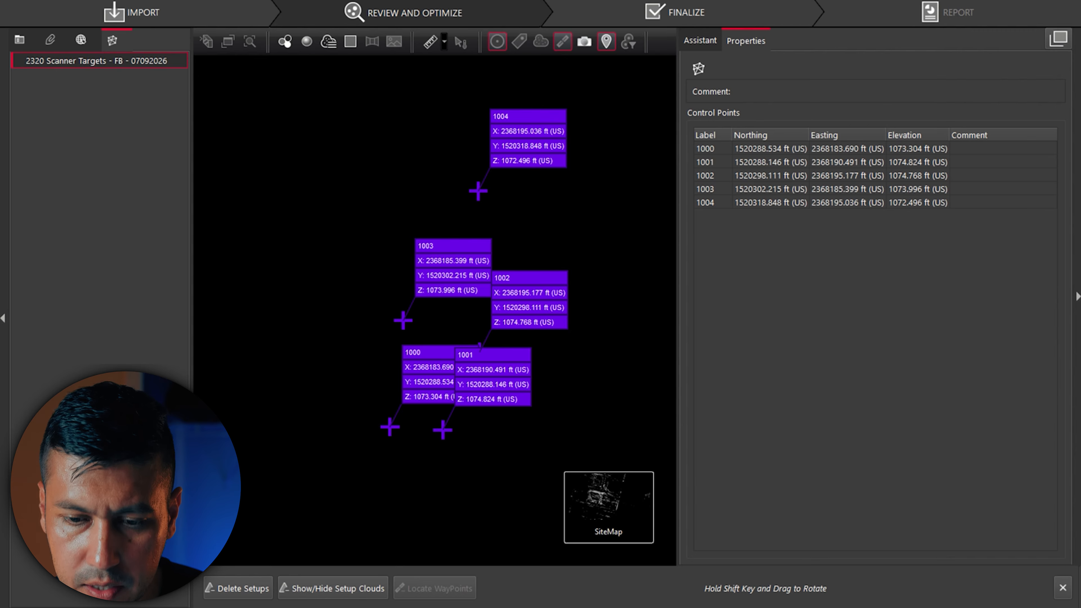
mouse_move(754, 607)
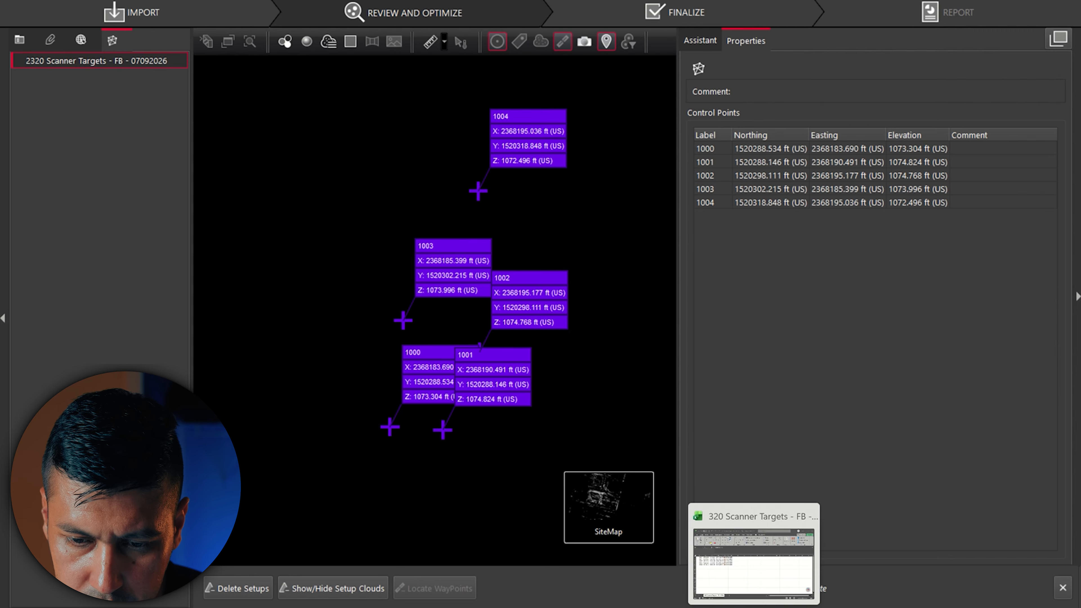
click(749, 570)
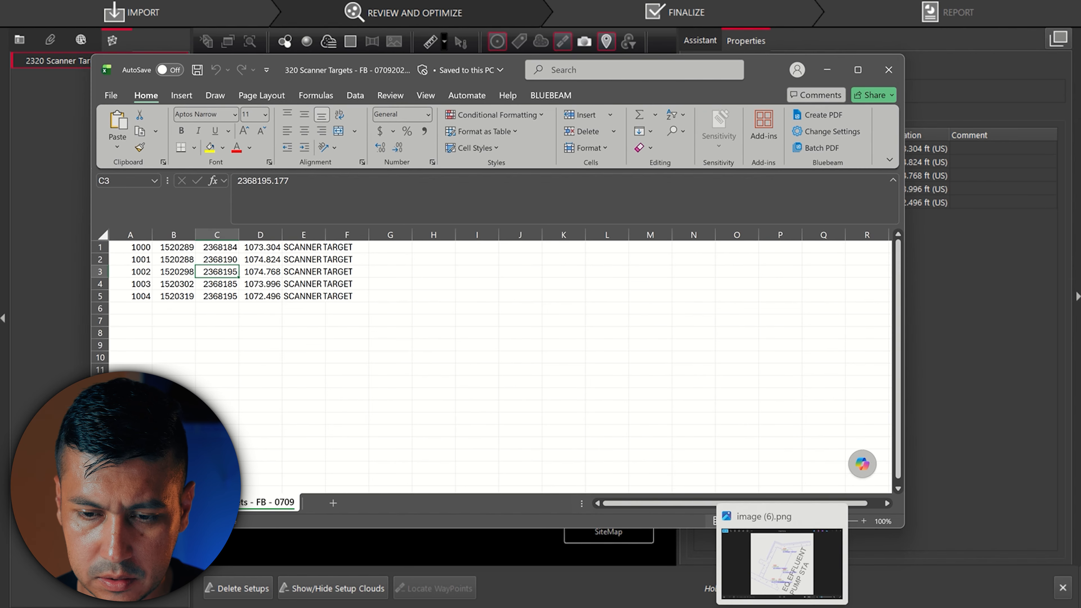
click(918, 577)
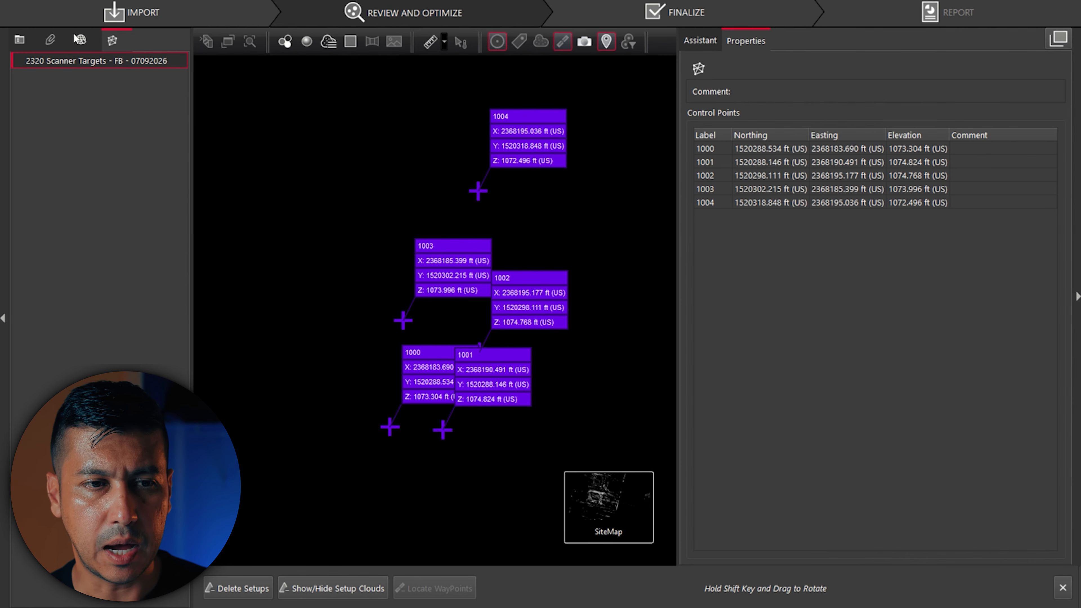
- Return to the project's setups and optimize Bundle 1 with the control applied
click(27, 40)
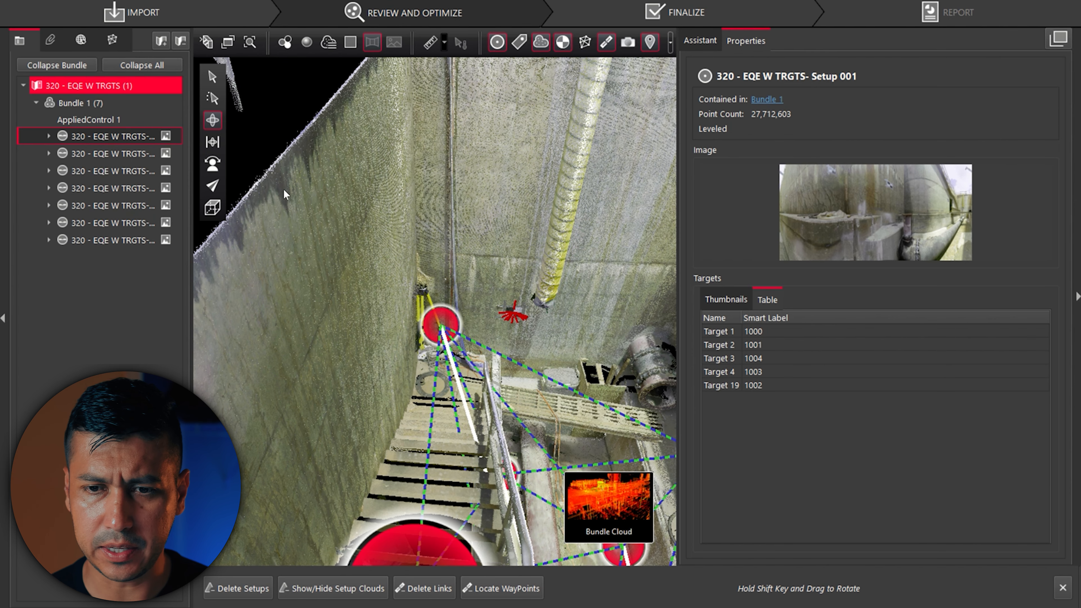
click(81, 103)
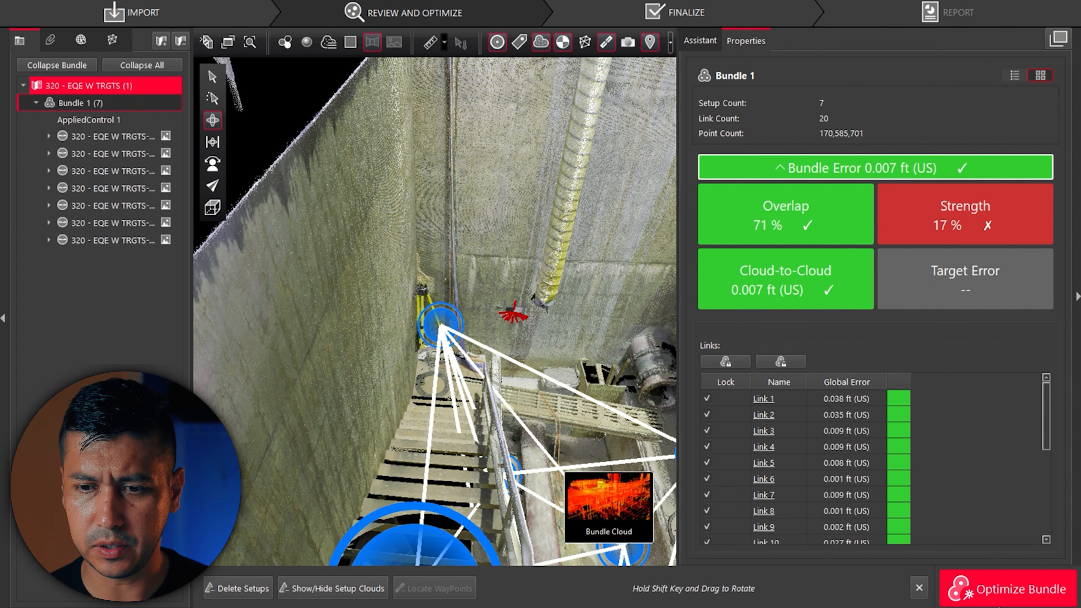
click(1013, 595)
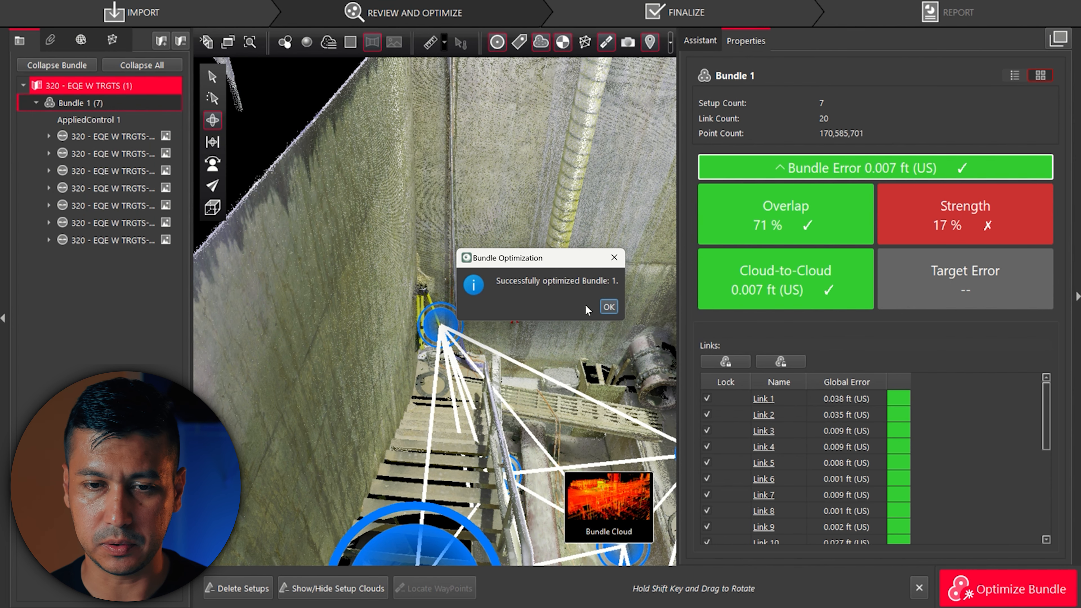